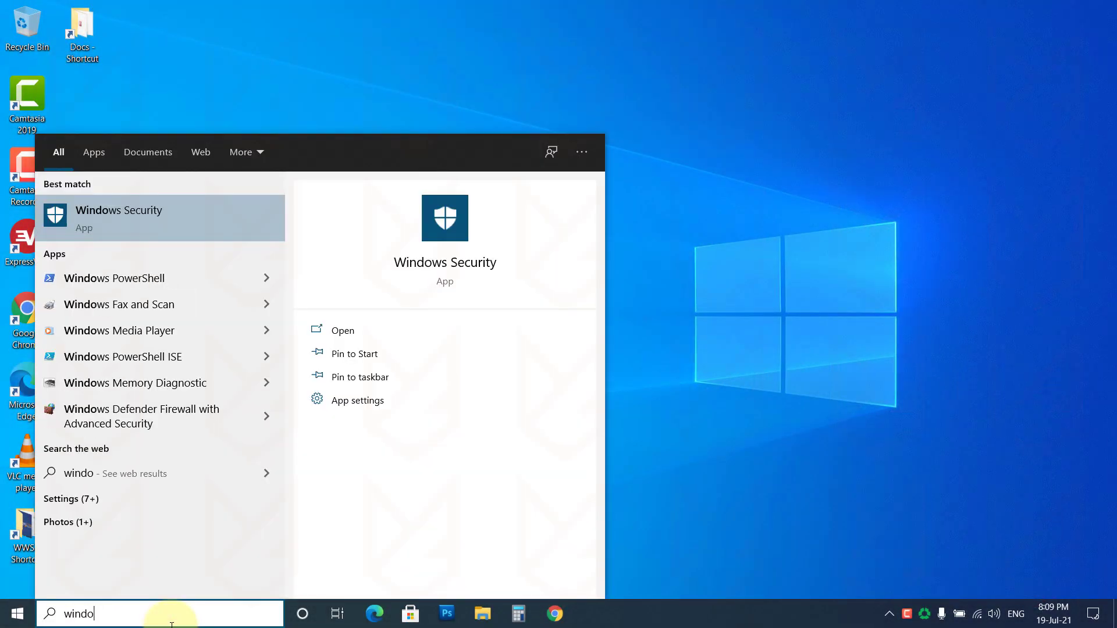
pyautogui.write('ws security')
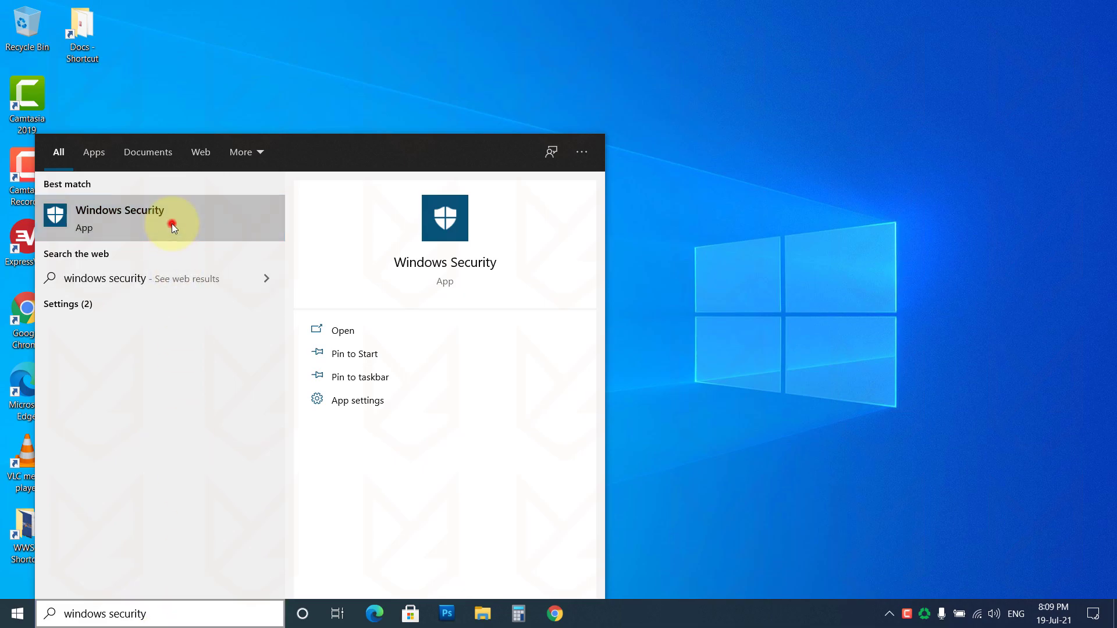
# Start a Full scan from Windows Security's Virus & threat protection scan options
pyautogui.click(171, 224)
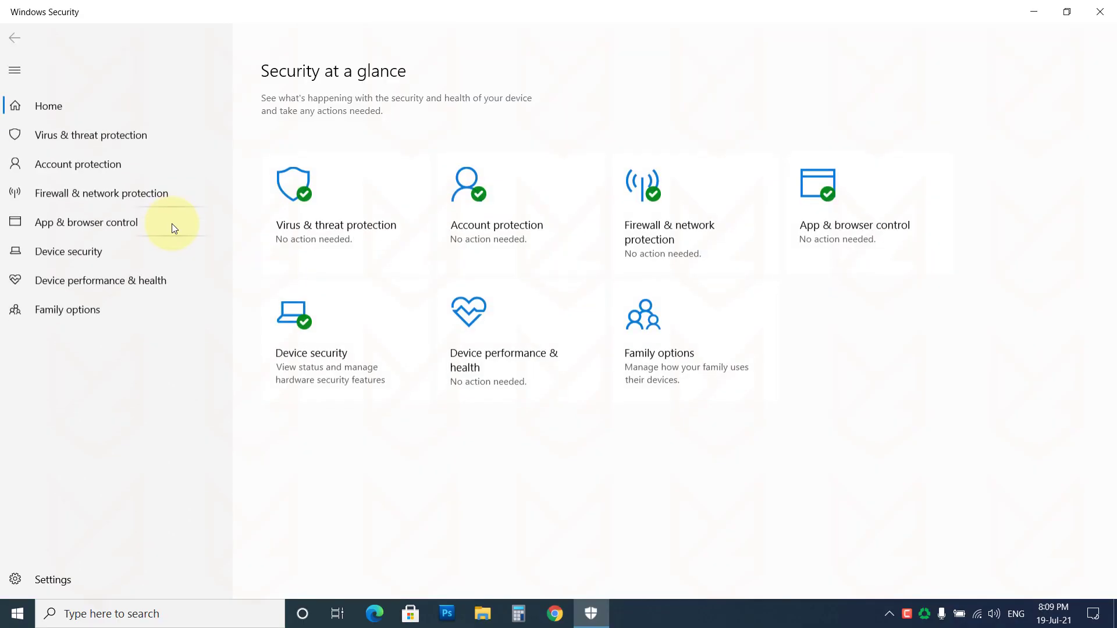
pyautogui.click(378, 229)
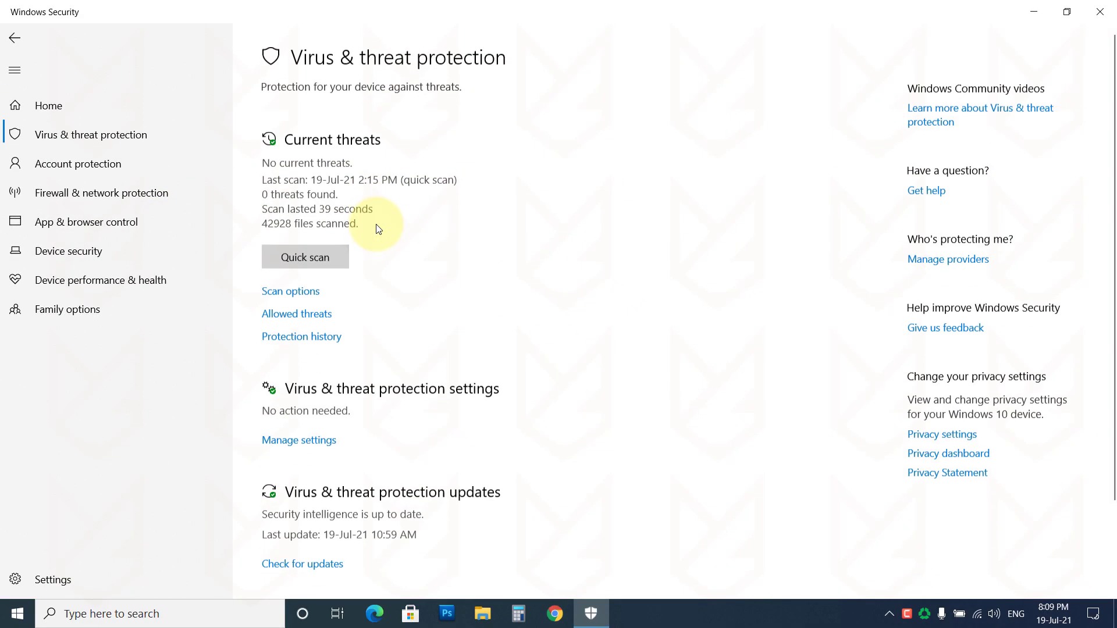
pyautogui.click(291, 287)
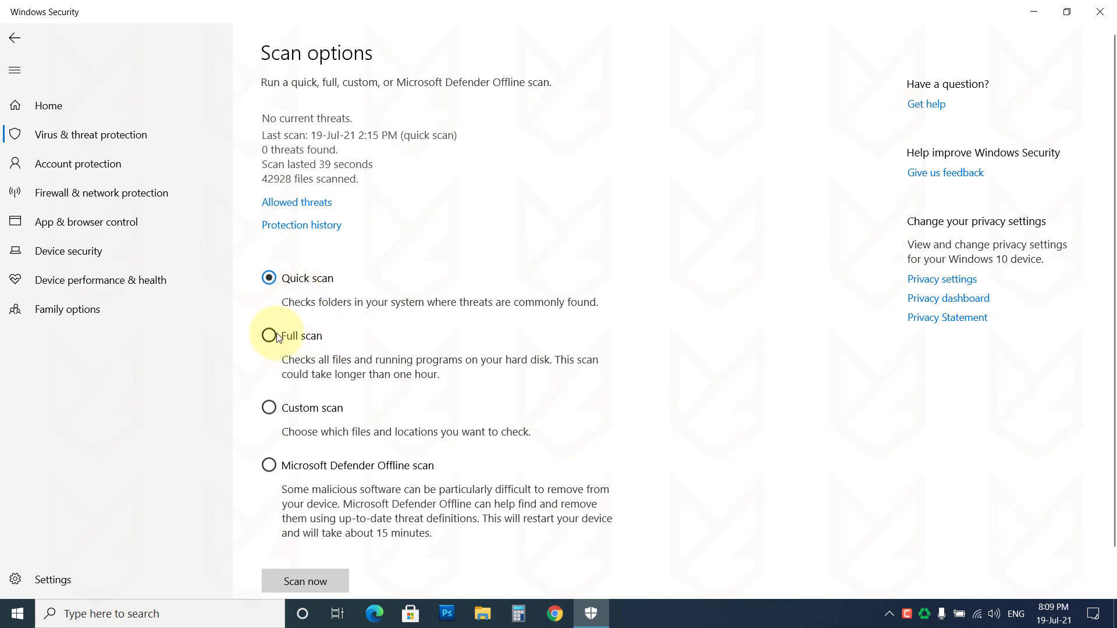
pyautogui.scroll(-1, 419, 349)
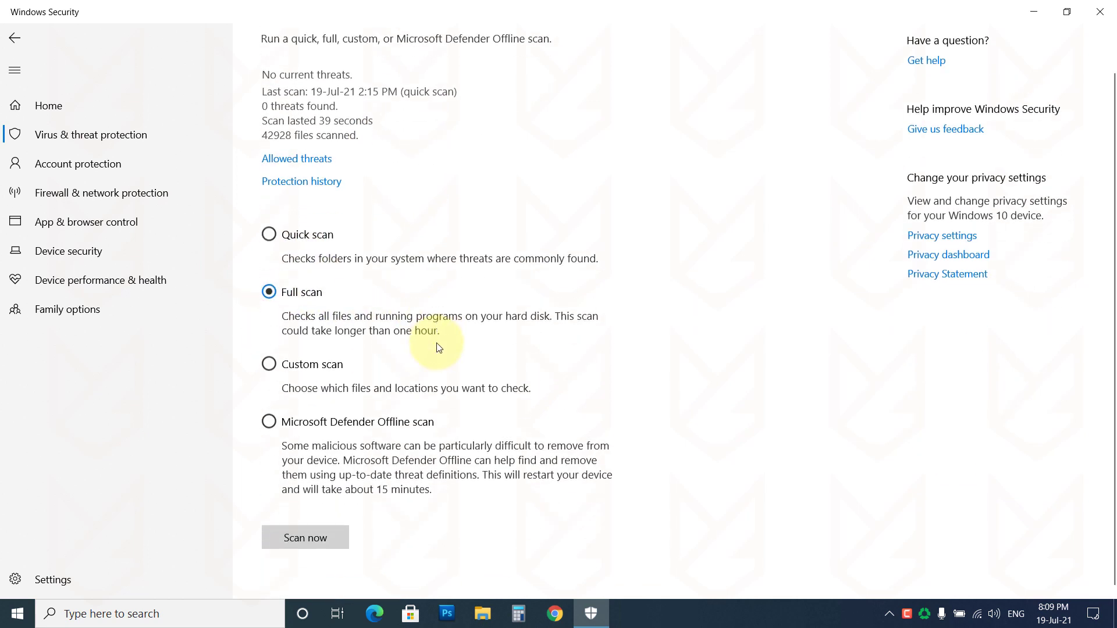
pyautogui.click(329, 535)
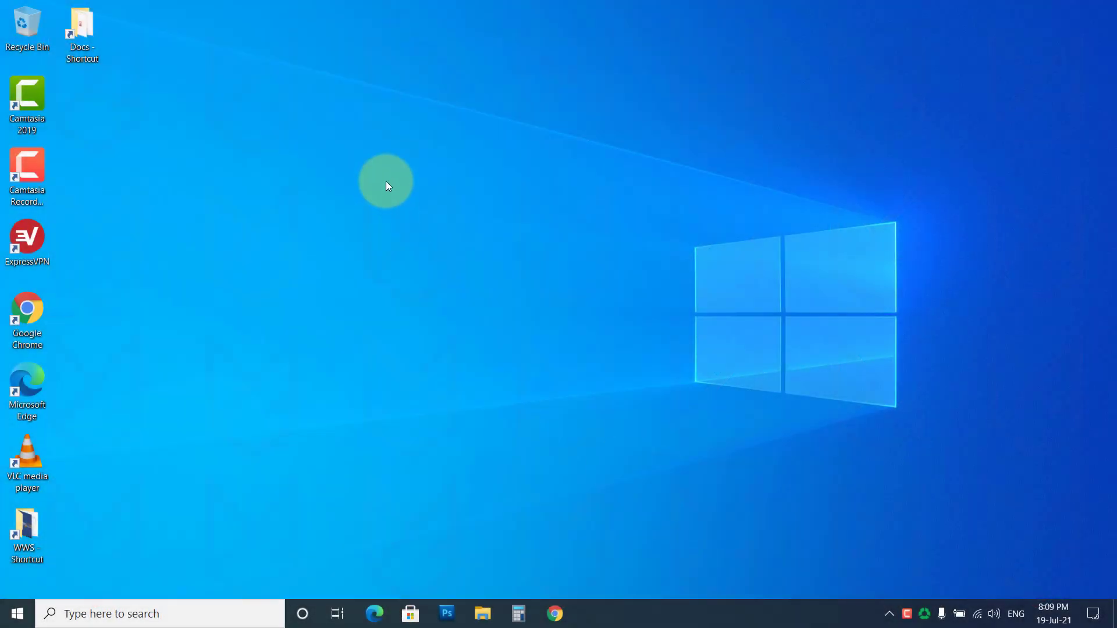
# Refresh the desktop and reopen Windows Security's Virus & threat protection scan options
pyautogui.rightClick(386, 181)
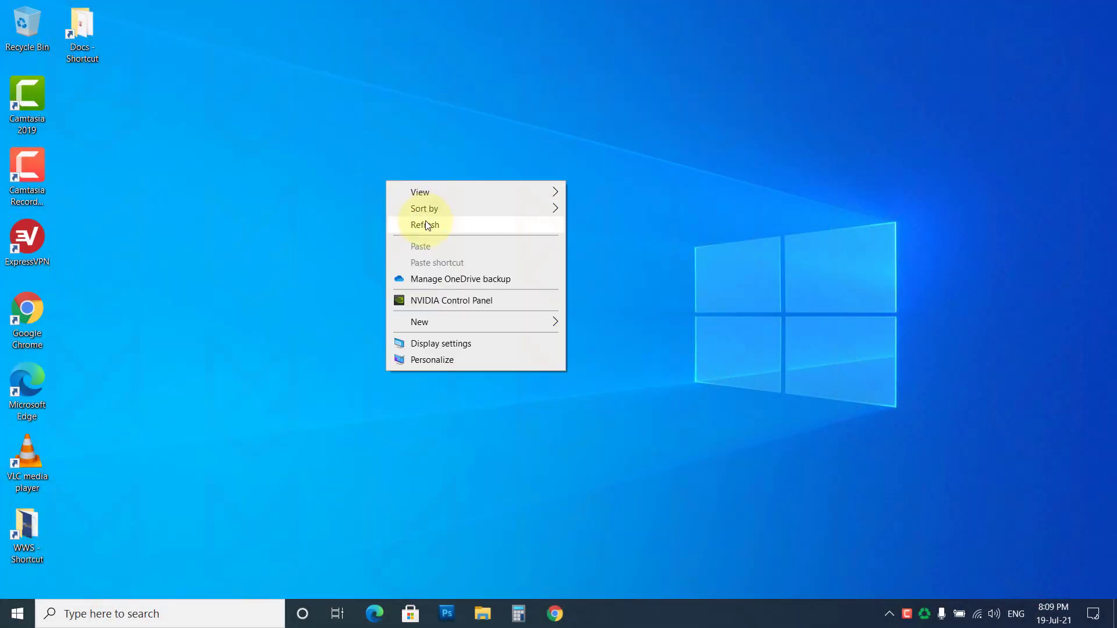
pyautogui.click(426, 226)
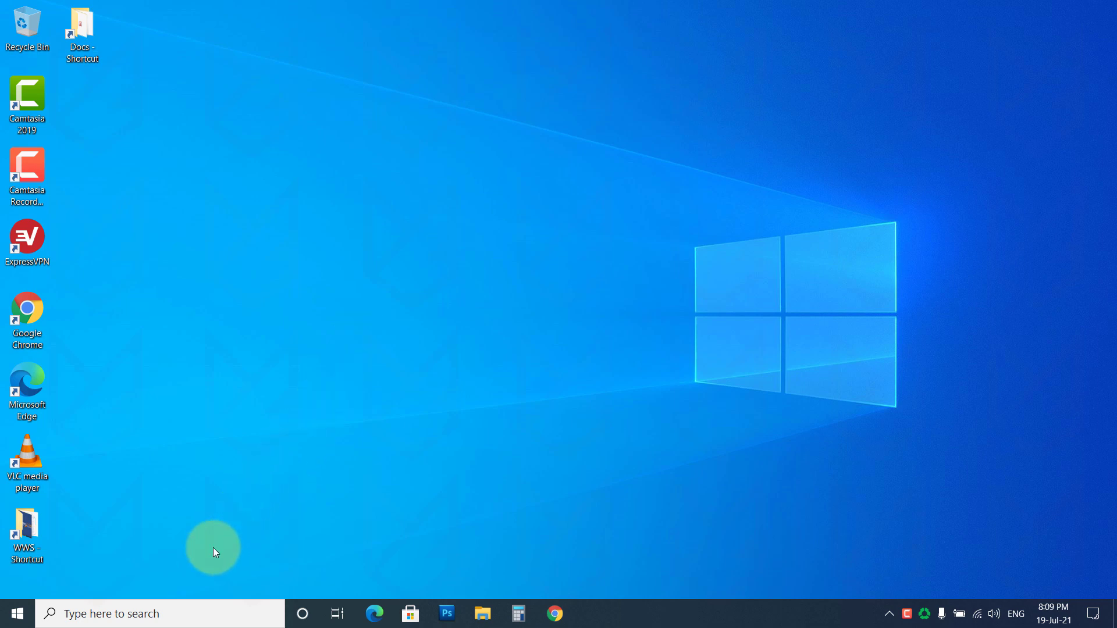
pyautogui.click(171, 613)
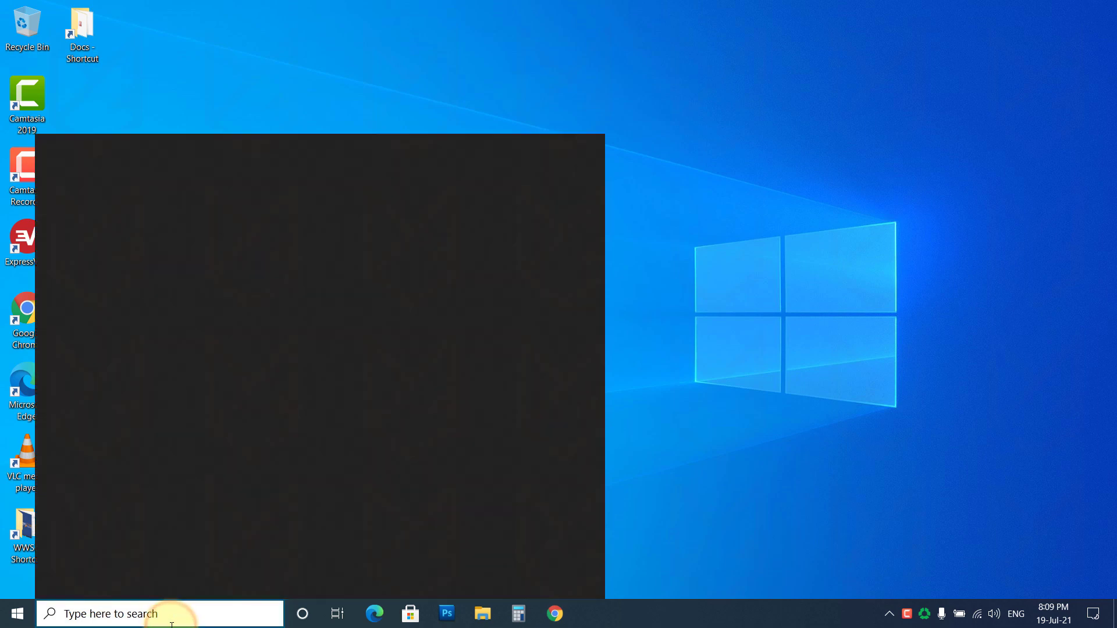
pyautogui.write('windows se')
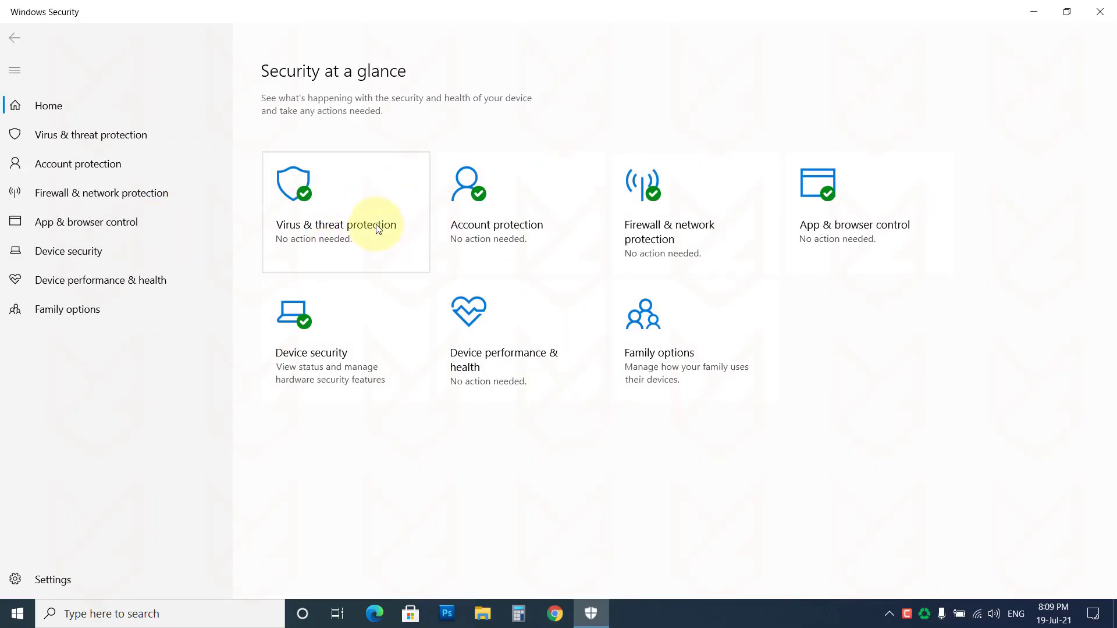
pyautogui.click(377, 225)
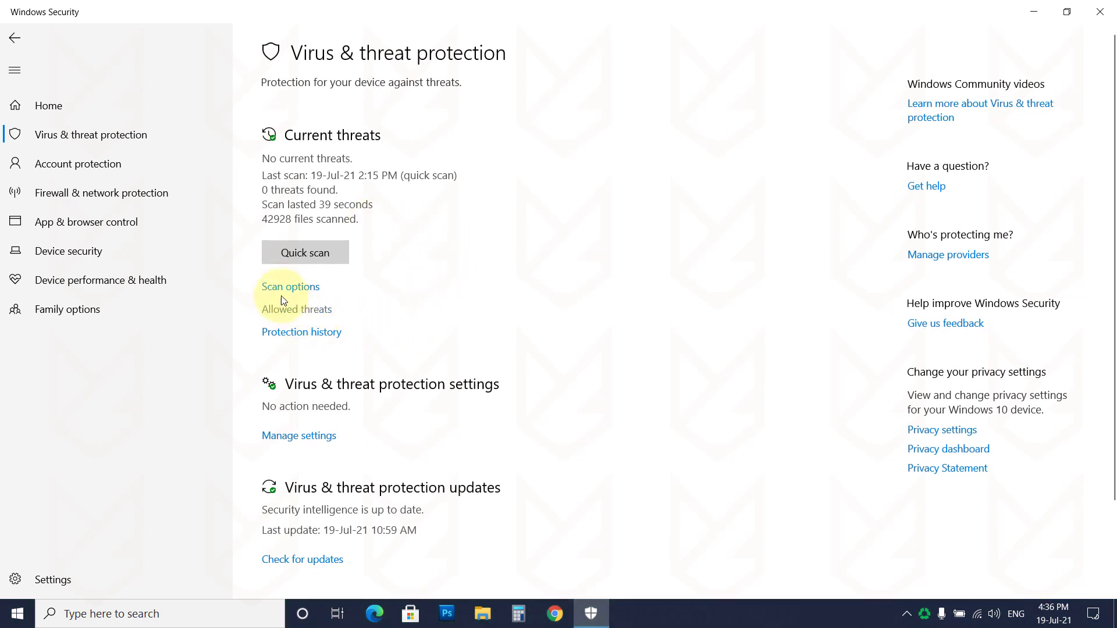
pyautogui.click(283, 288)
pyautogui.scroll(-3, 371, 348)
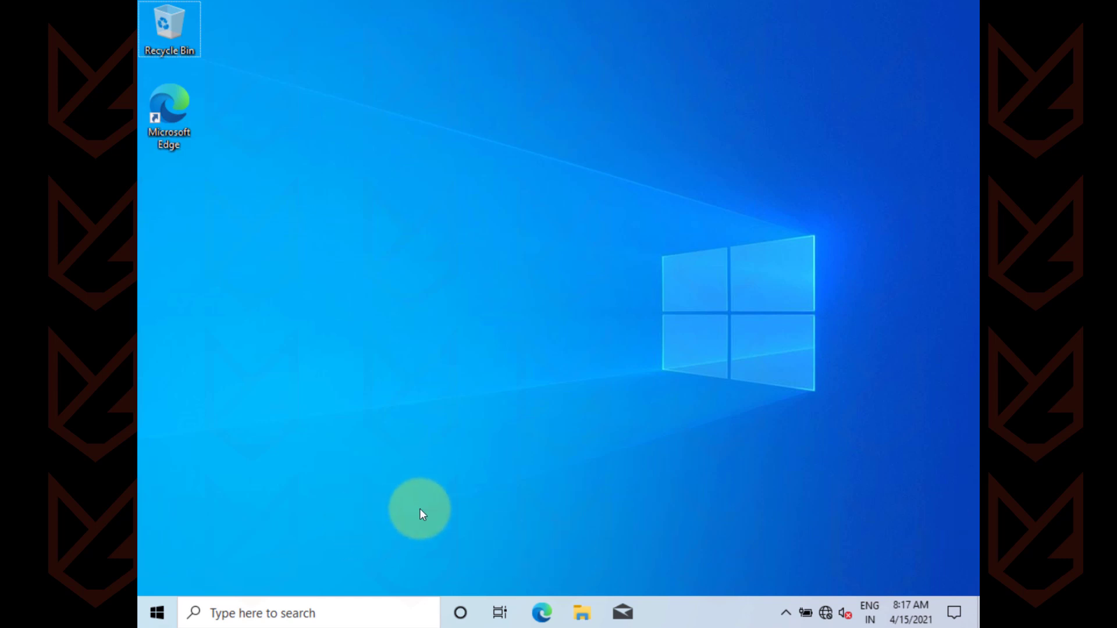
# Restart Windows into the recovery options screen from the Start menu's Power options
pyautogui.click(158, 612)
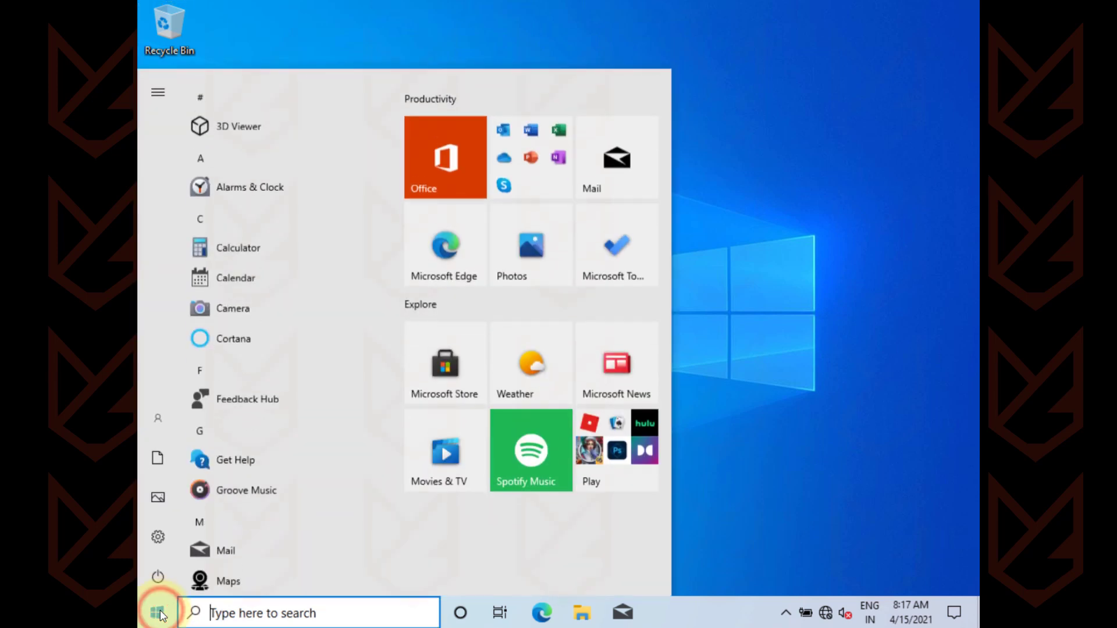
pyautogui.moveTo(158, 578)
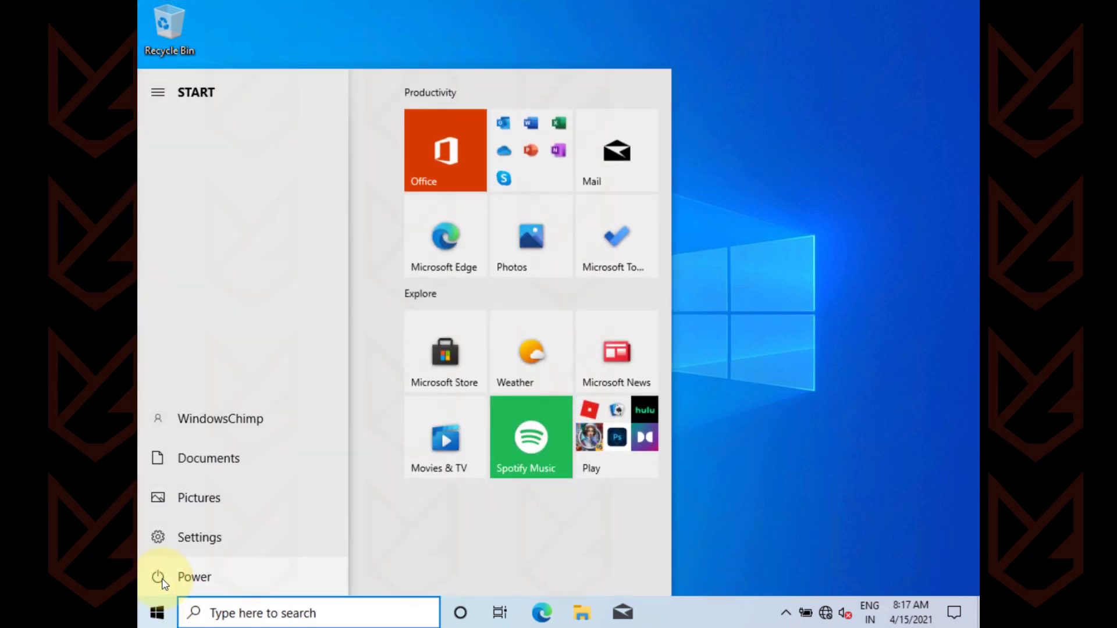
pyautogui.click(220, 575)
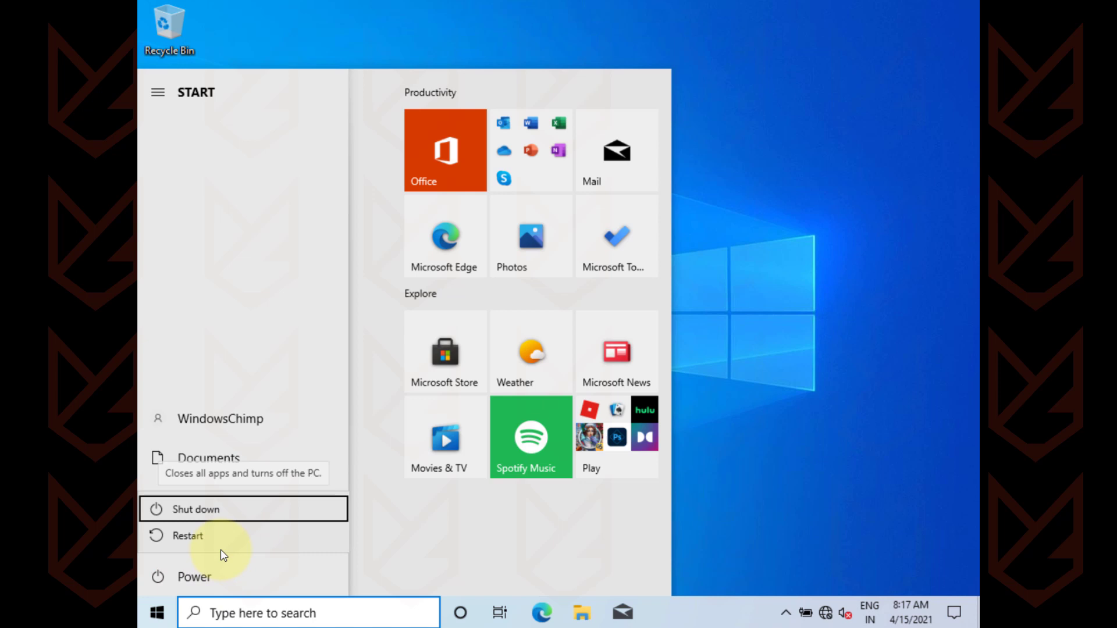
pyautogui.click(210, 538)
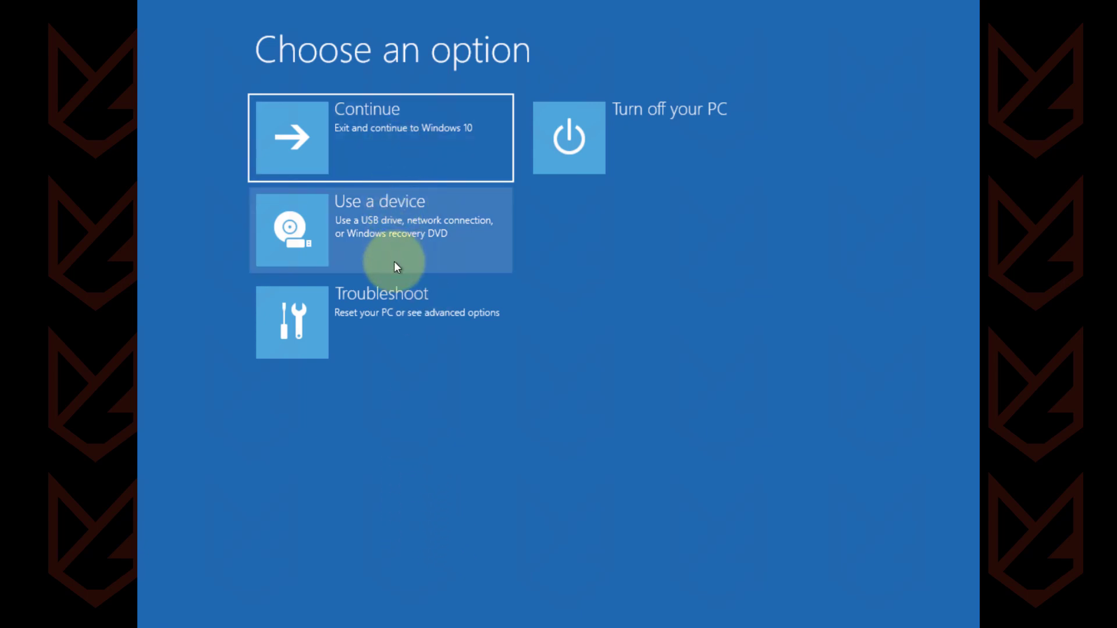
# Boot into Safe Mode via Troubleshoot > Advanced options > Startup Settings, then refresh the desktop
pyautogui.click(392, 316)
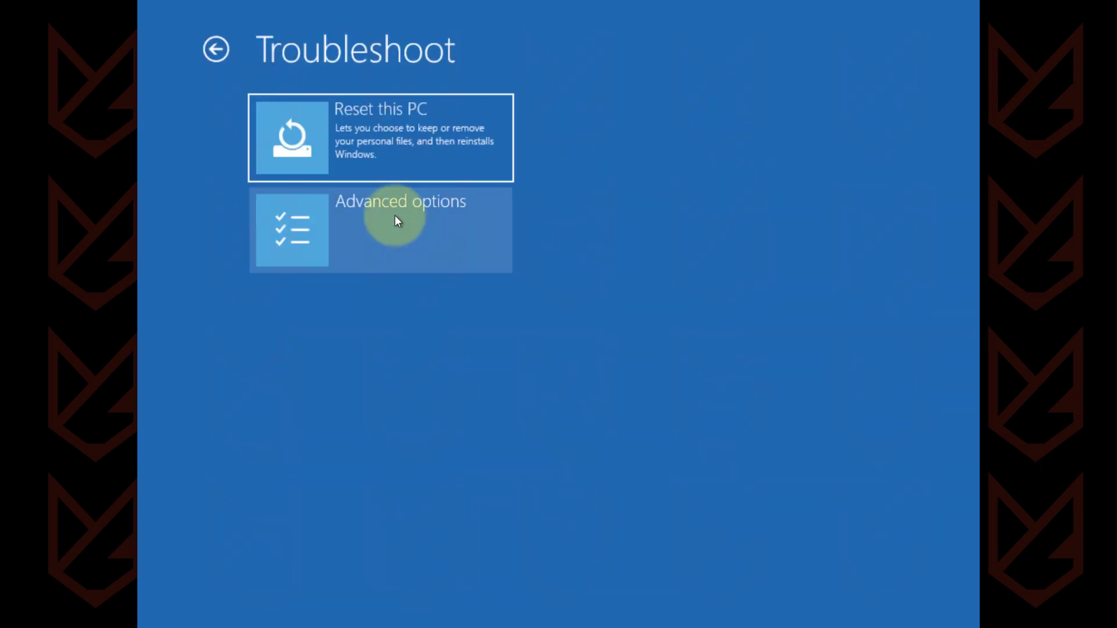
pyautogui.click(394, 218)
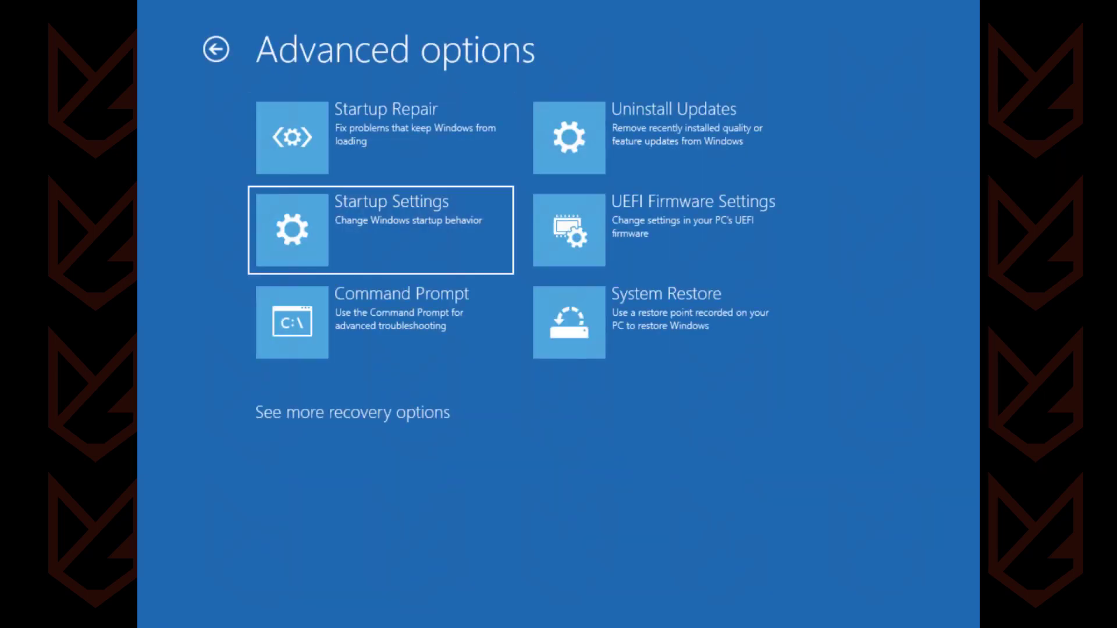
pyautogui.press('Return')
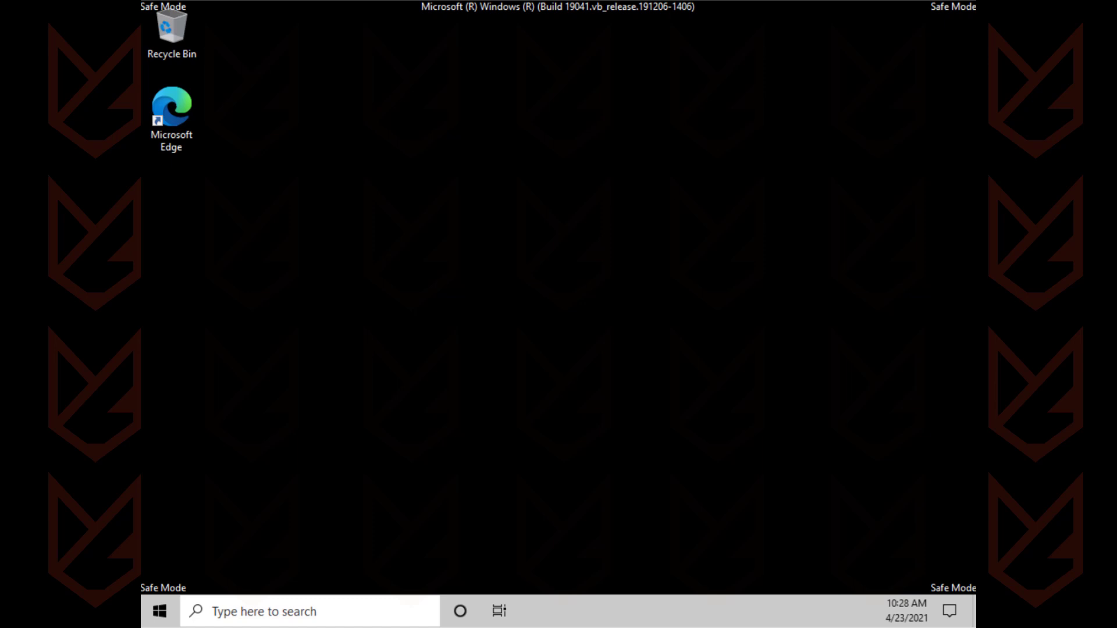
pyautogui.click(591, 378)
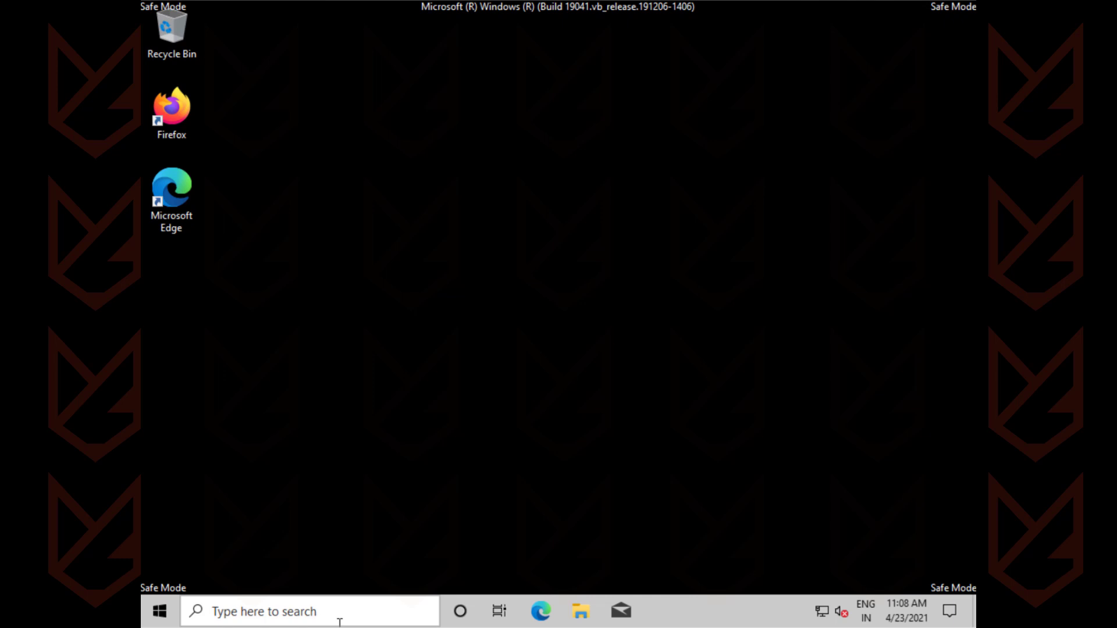
pyautogui.rightClick(502, 233)
pyautogui.click(540, 280)
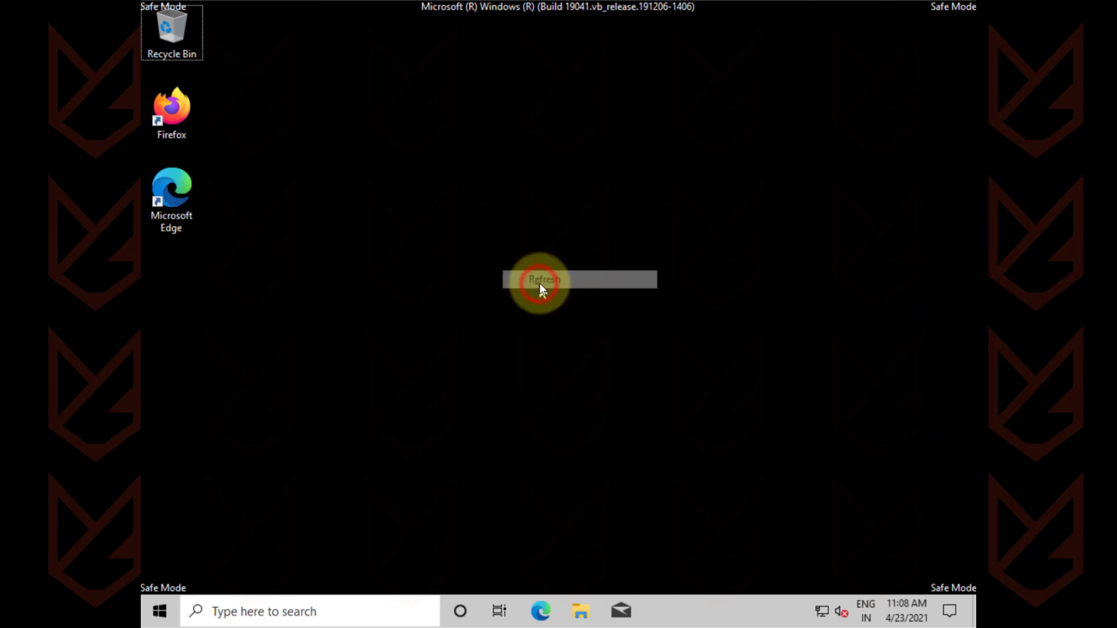
# Run Disk Cleanup on drive C: with Temporary files included and confirm deleting them
pyautogui.click(334, 611)
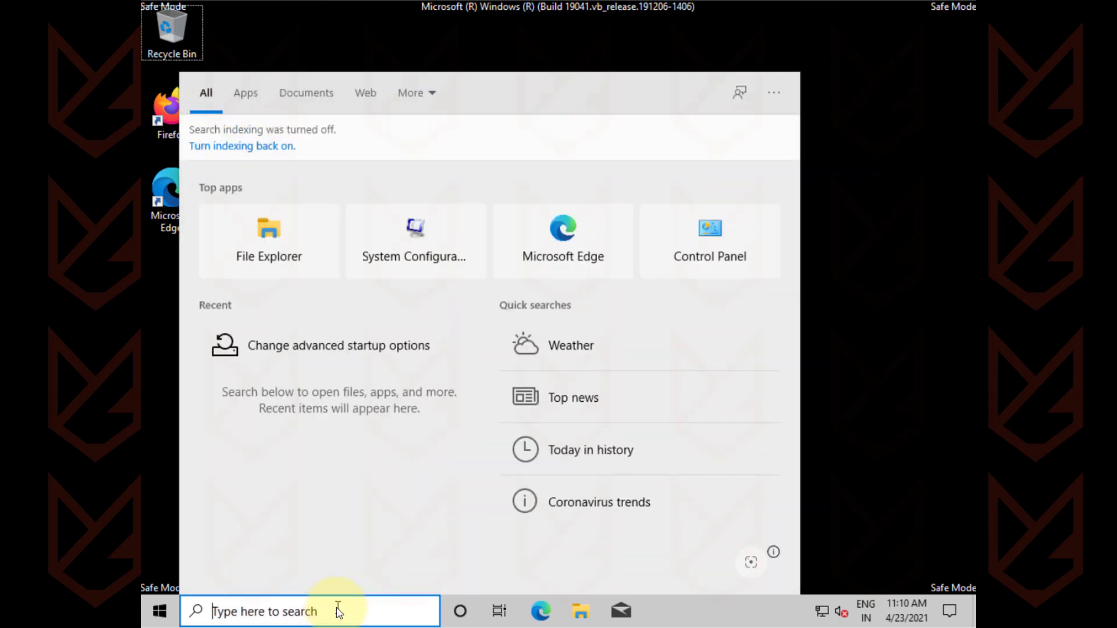
pyautogui.write('disk cleanup')
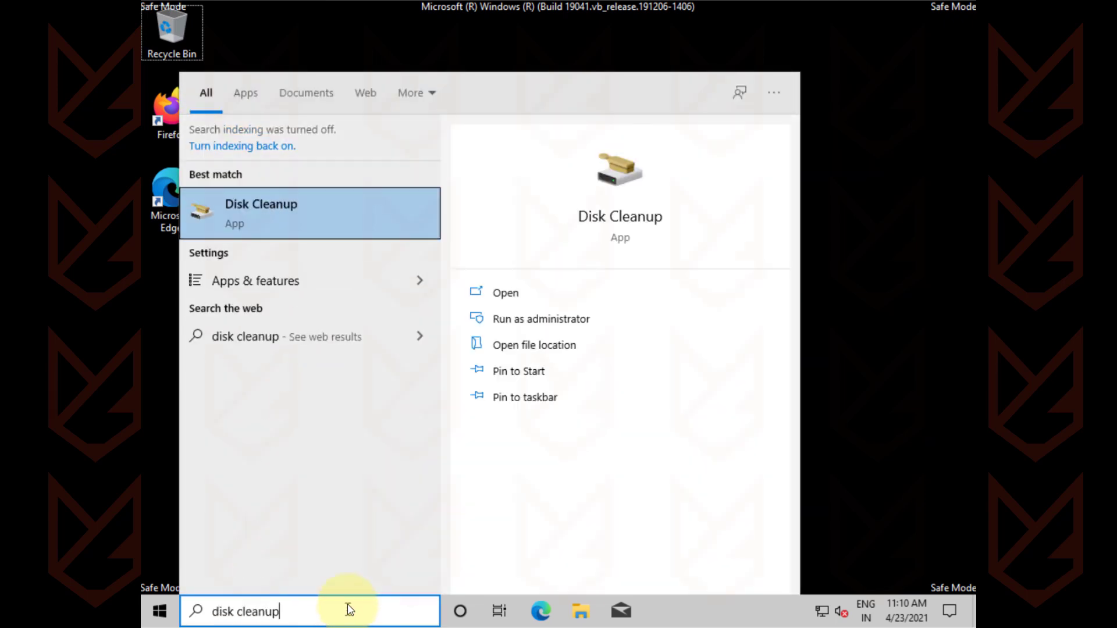
pyautogui.click(322, 218)
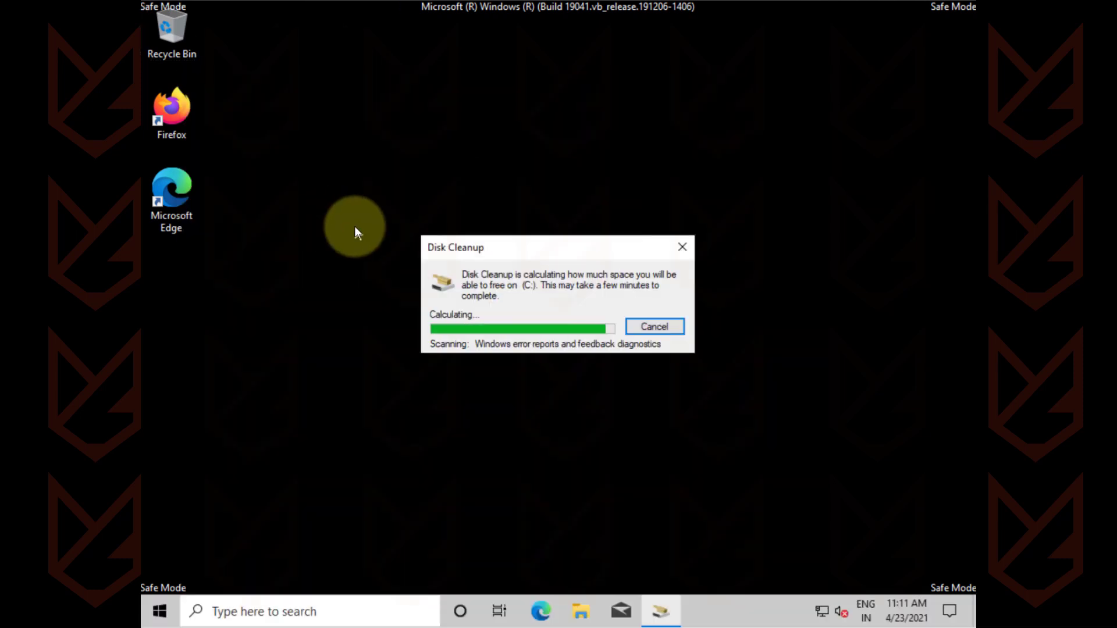
pyautogui.moveTo(275, 55); pyautogui.dragTo(452, 74)
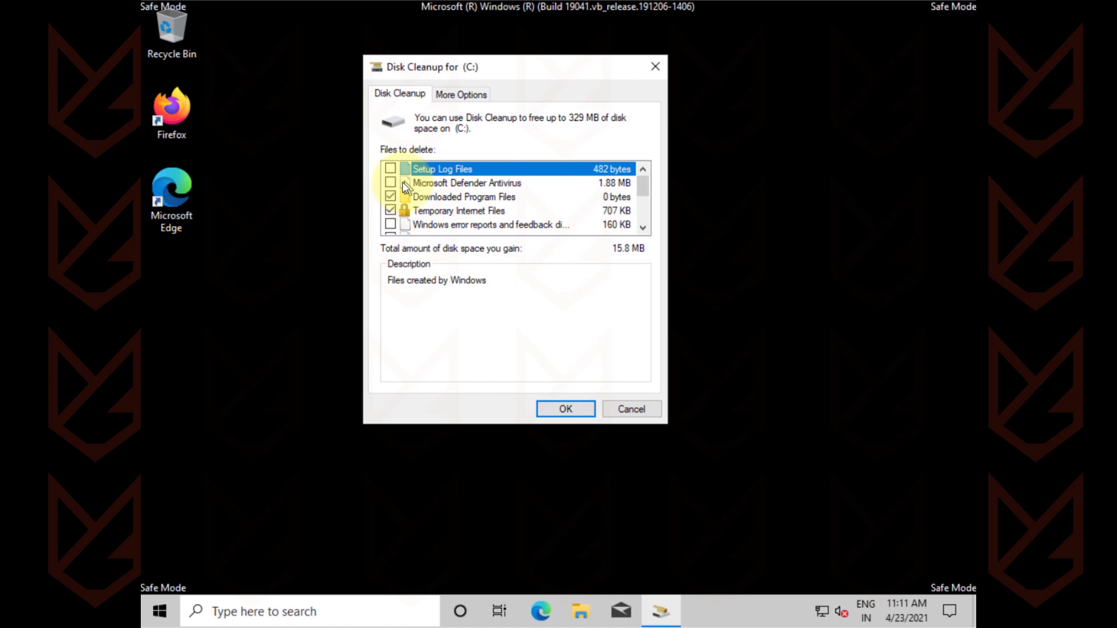
pyautogui.scroll(-3, 411, 210)
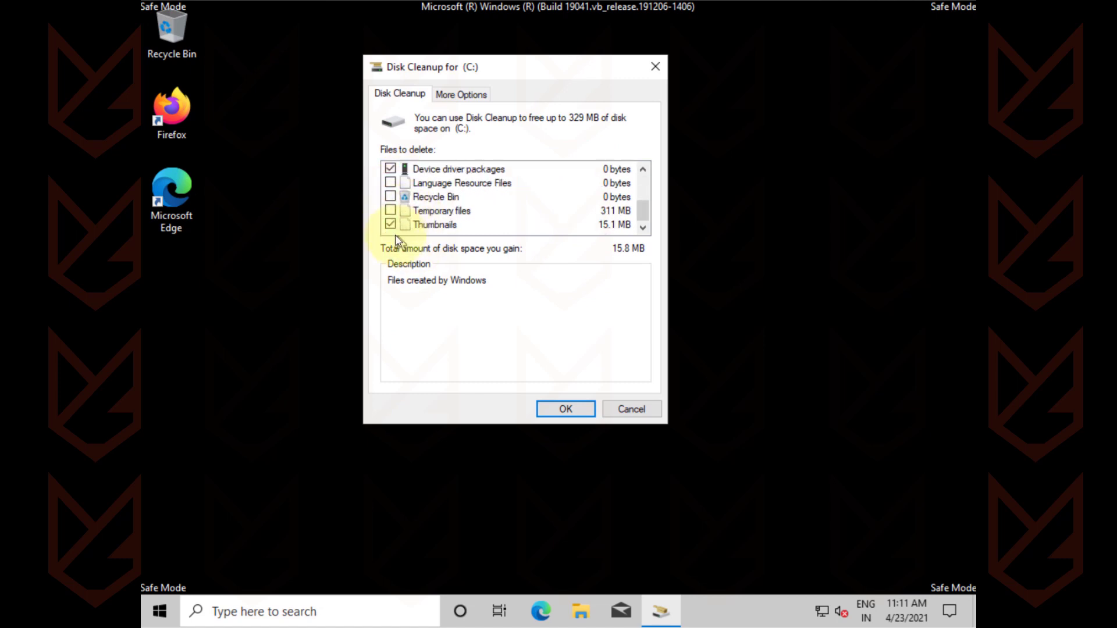
pyautogui.click(391, 225)
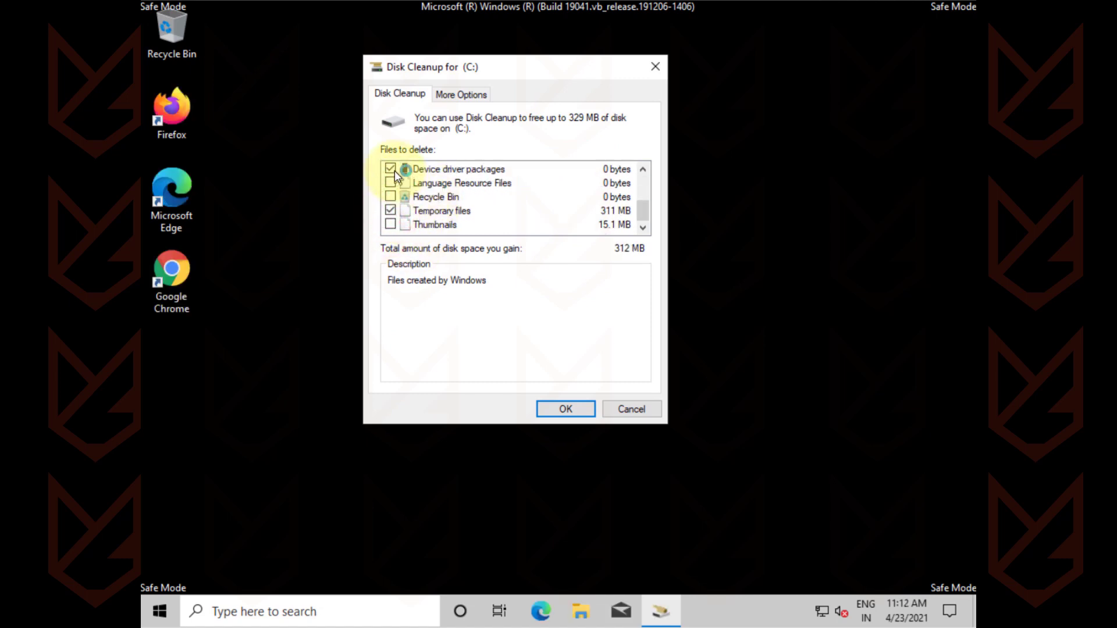
pyautogui.click(391, 170)
pyautogui.click(571, 411)
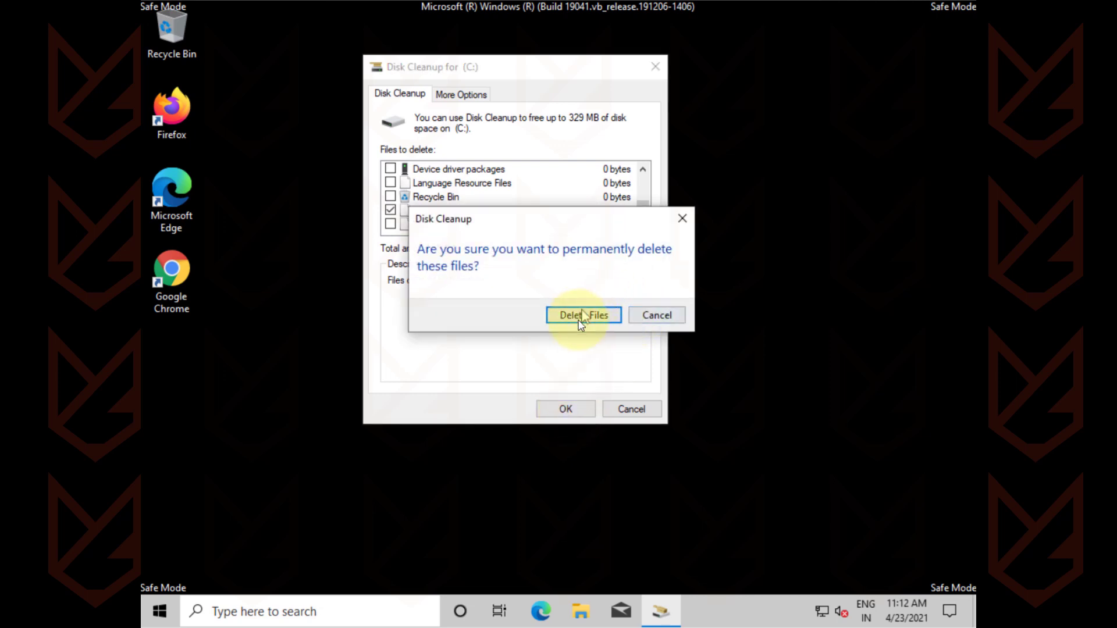
pyautogui.click(595, 317)
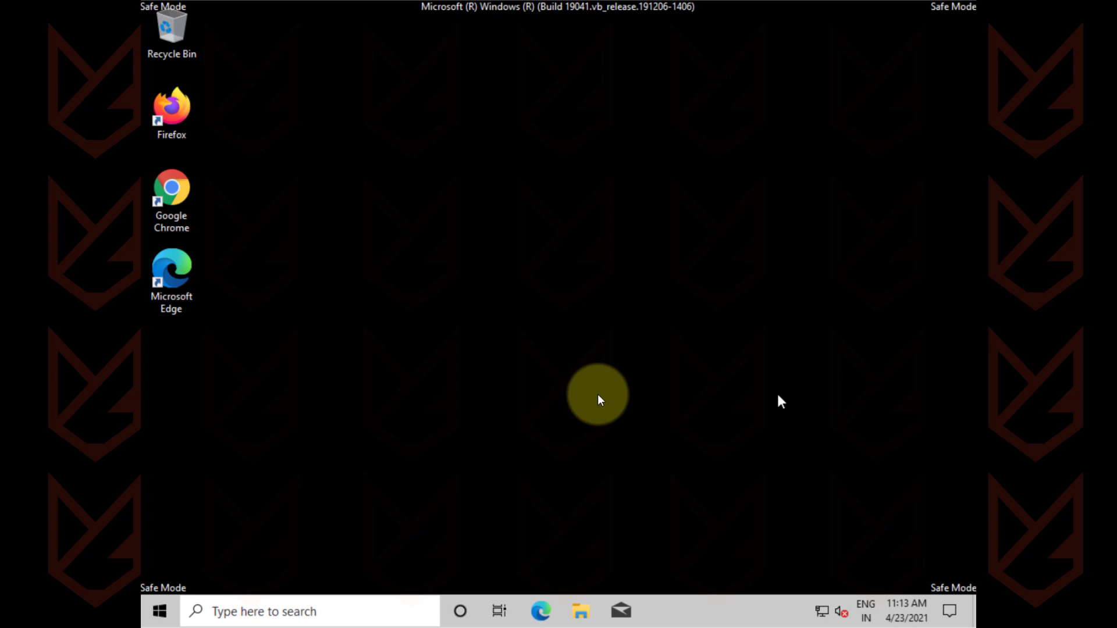
pyautogui.click(598, 398)
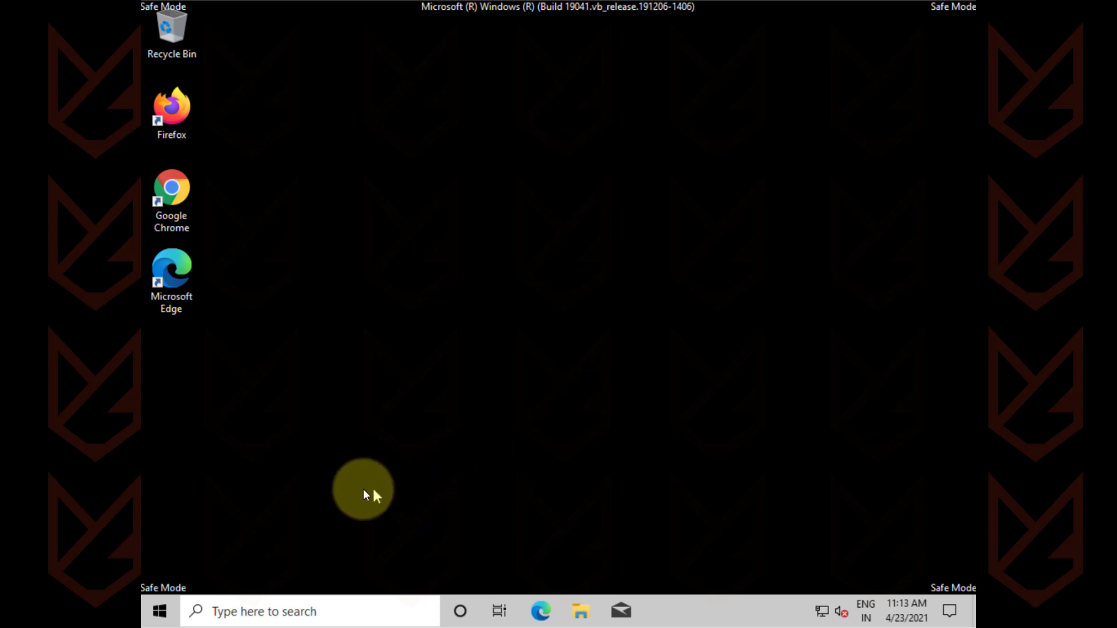
pyautogui.rightClick(443, 206)
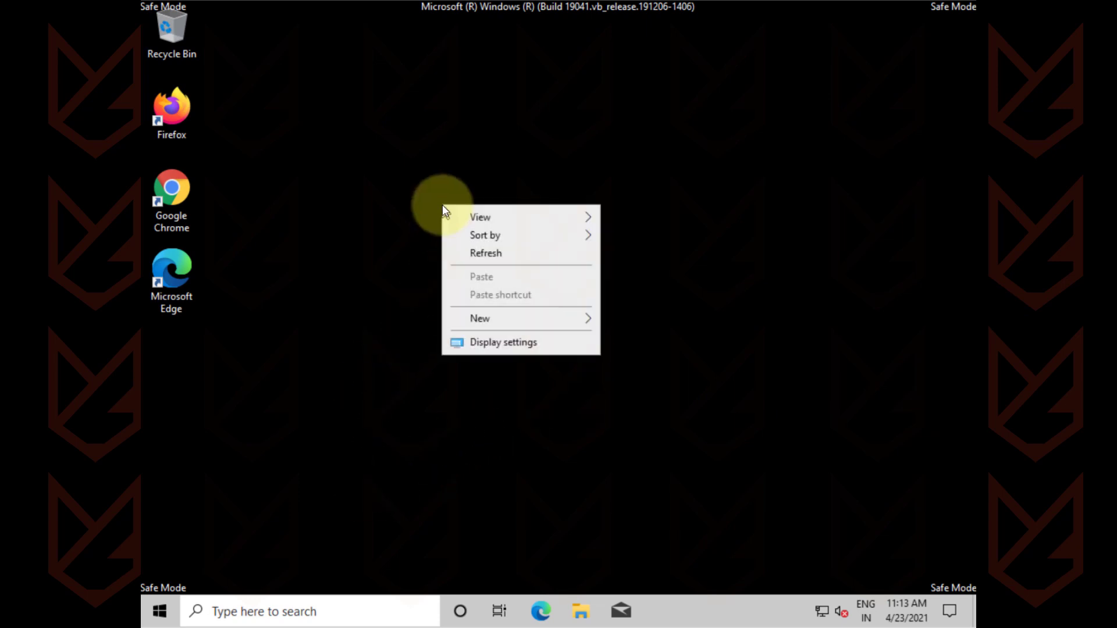
pyautogui.click(450, 256)
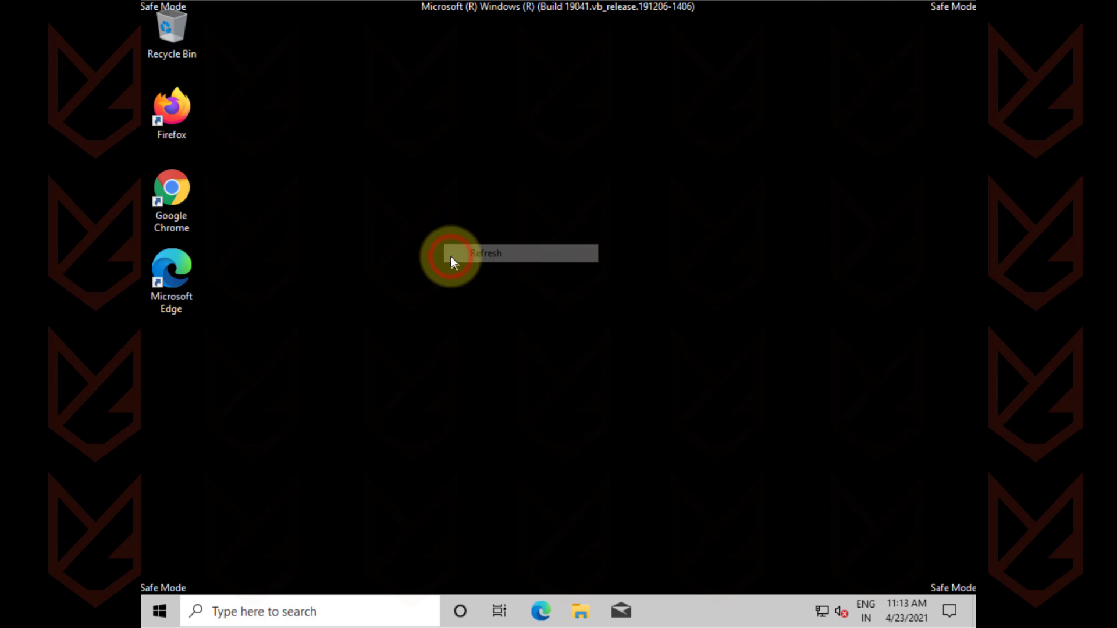
pyautogui.click(424, 224)
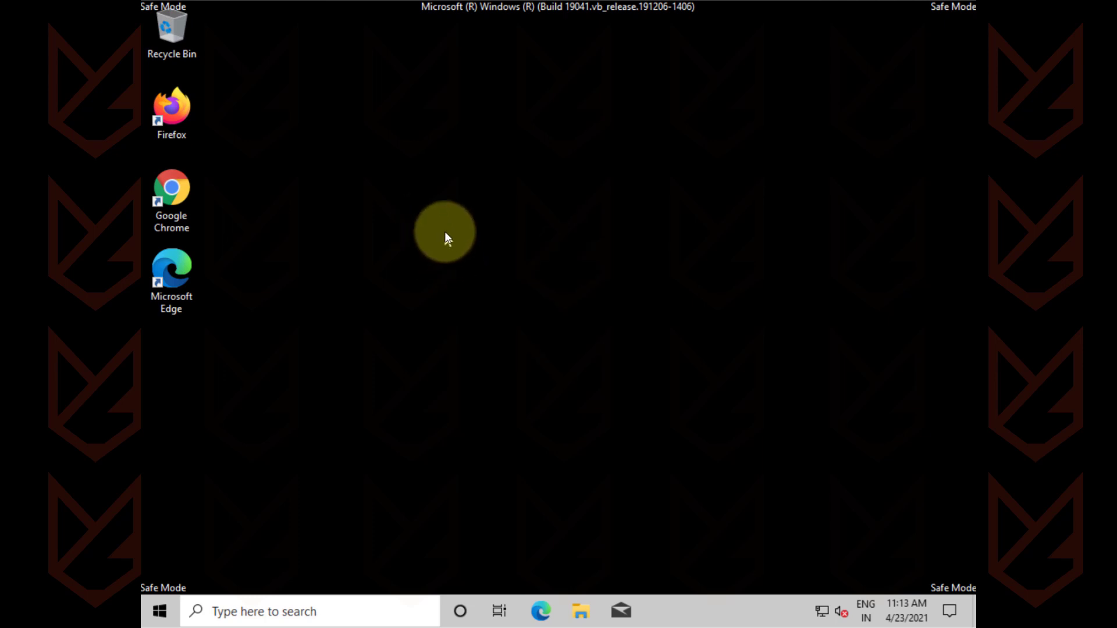
pyautogui.click(444, 231)
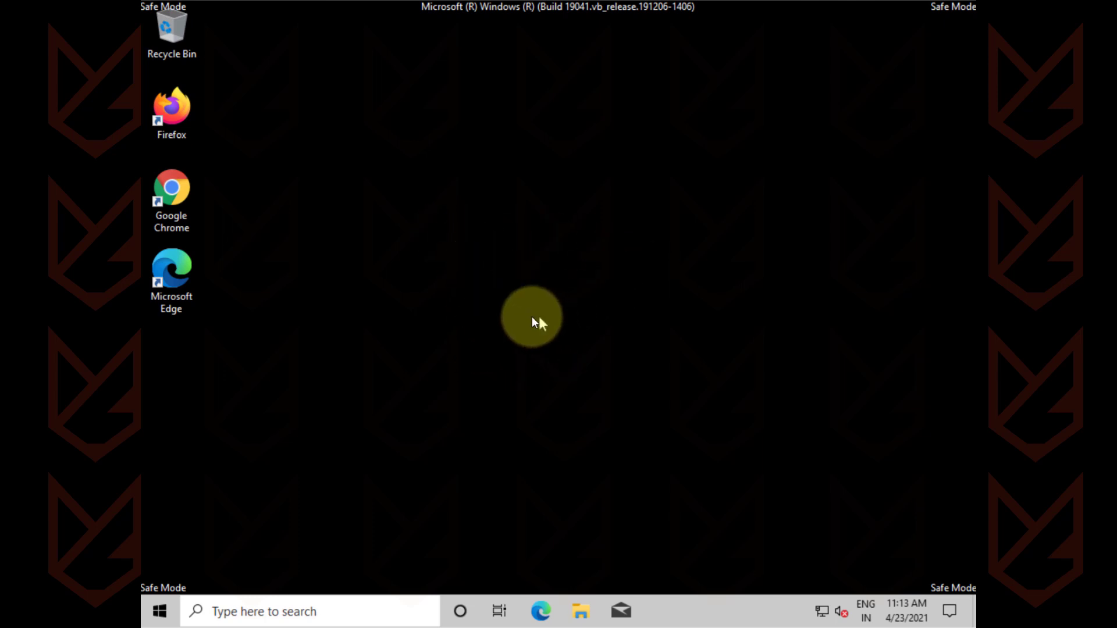
# Disable system protection for drive C: and delete all its restore points
pyautogui.click(265, 608)
pyautogui.write('create a restore poin')
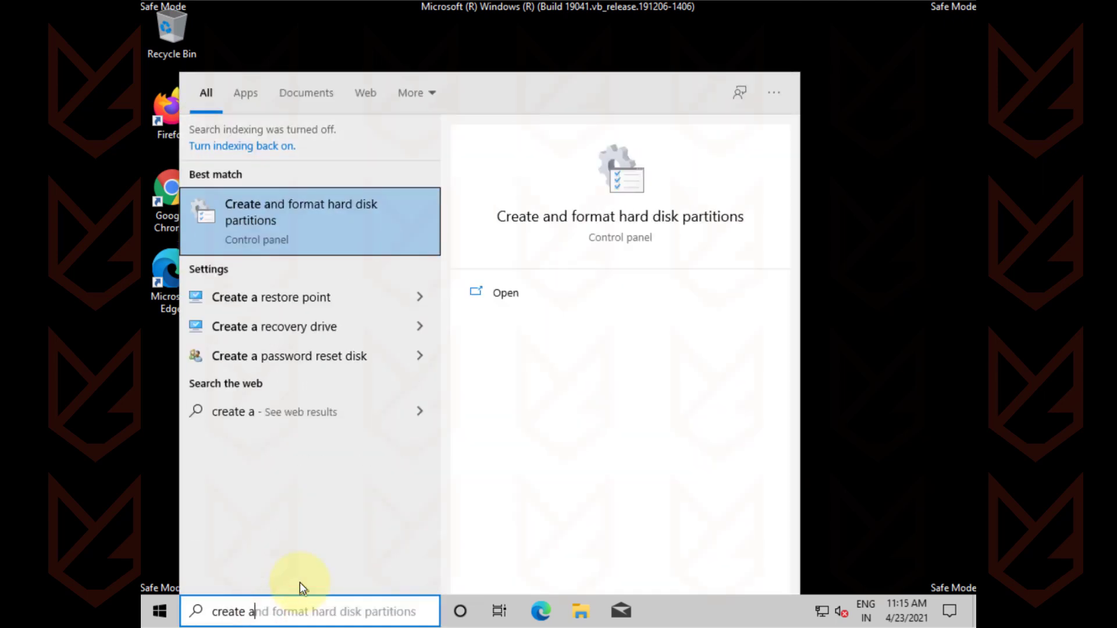
pyautogui.write('t')
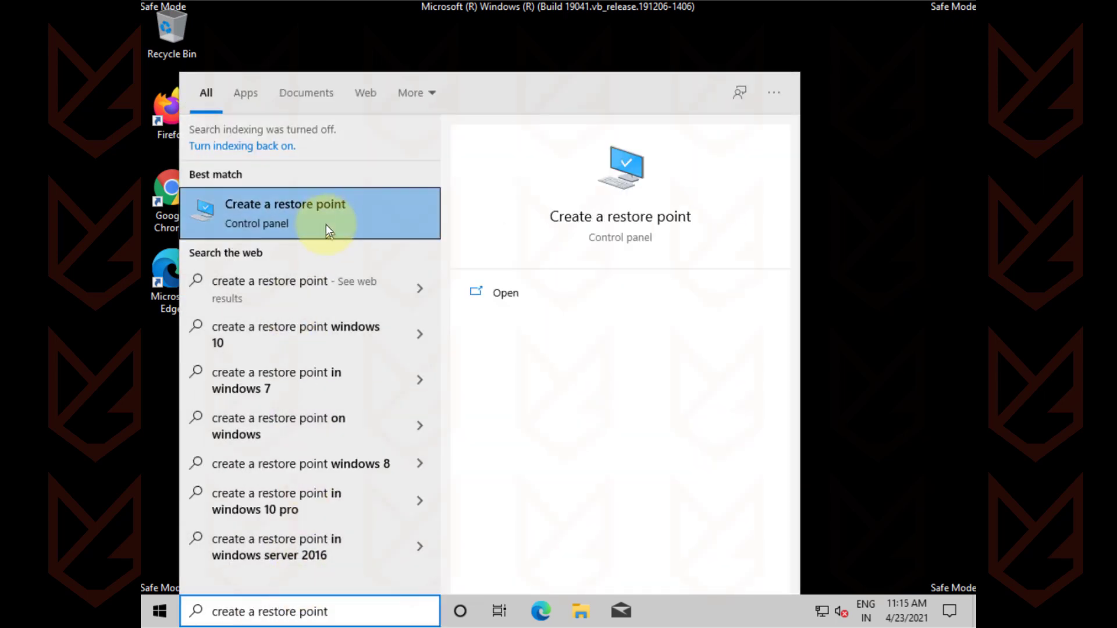
pyautogui.click(326, 219)
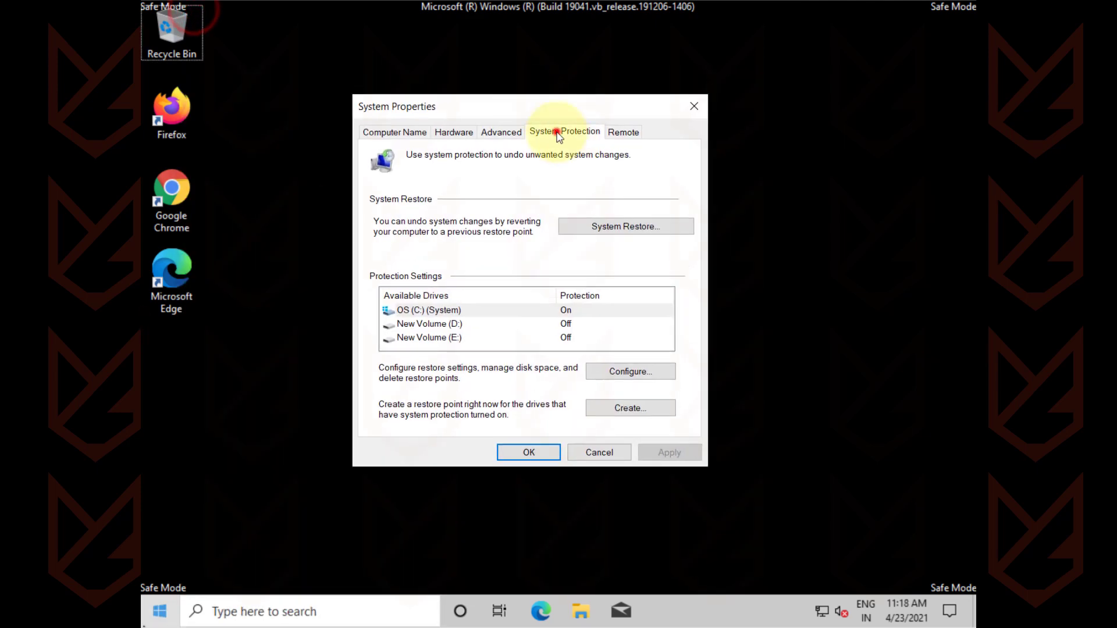
pyautogui.click(626, 373)
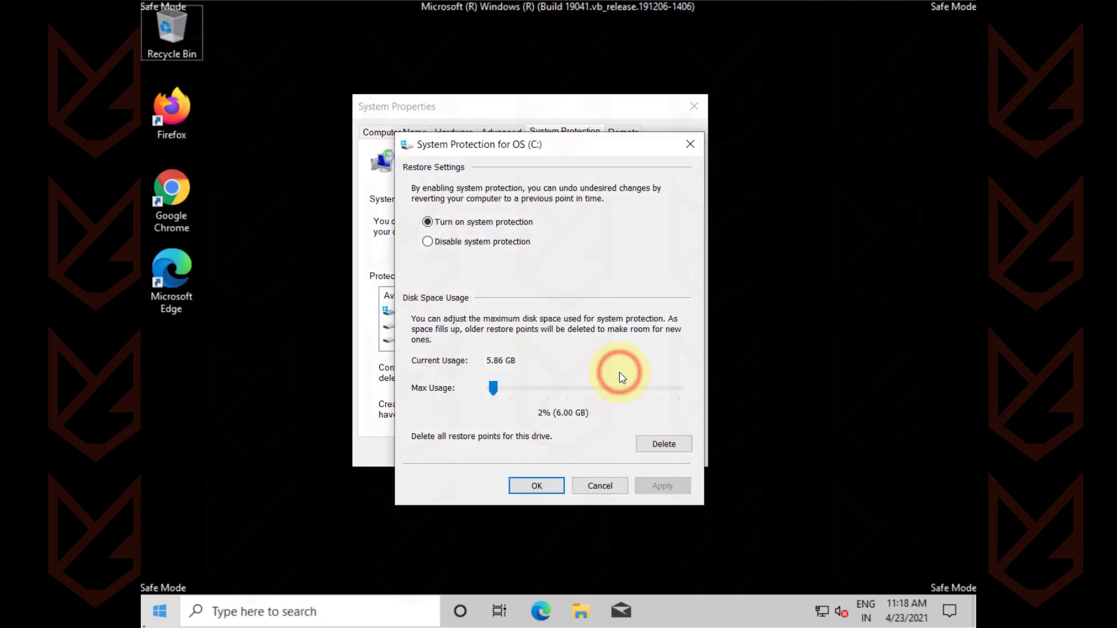
pyautogui.click(428, 242)
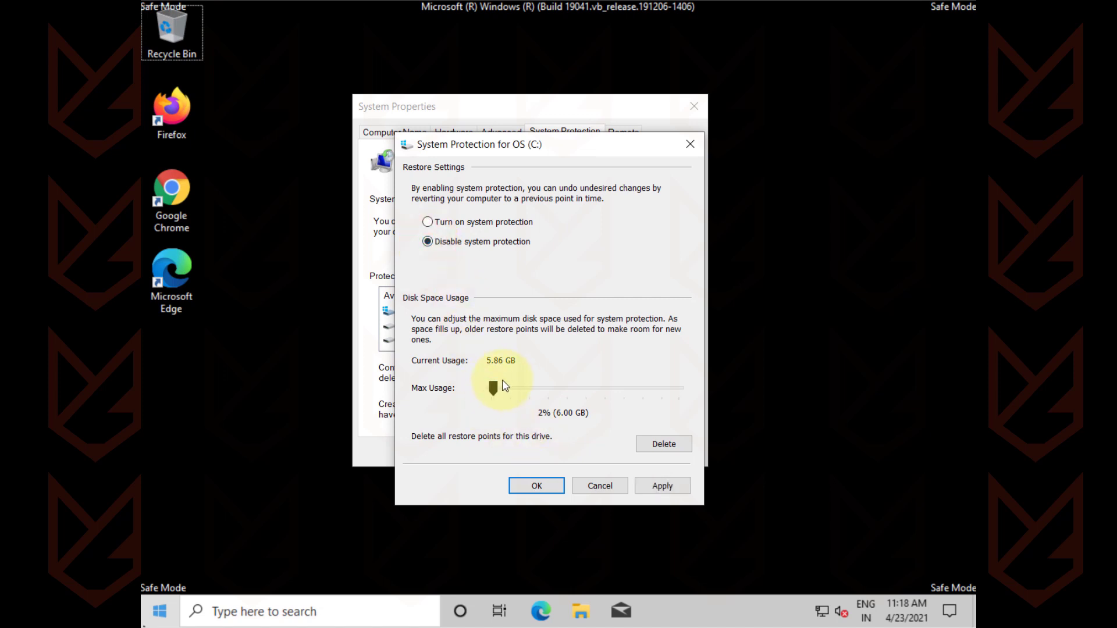
pyautogui.click(657, 447)
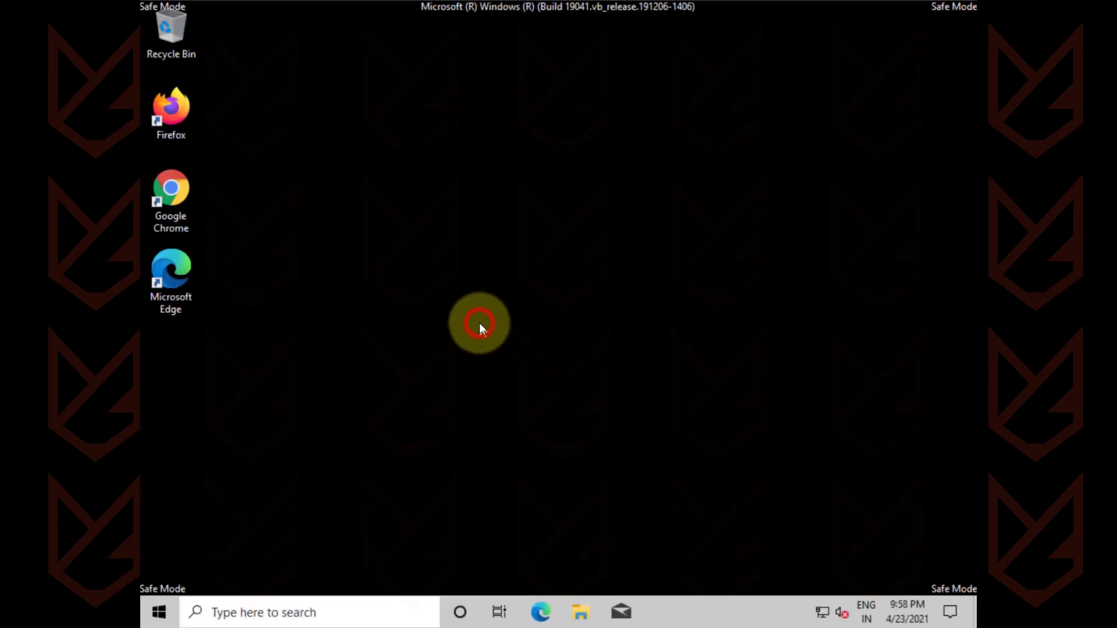
# Open Google Chrome maximized and go to its Settings page
pyautogui.click(171, 201)
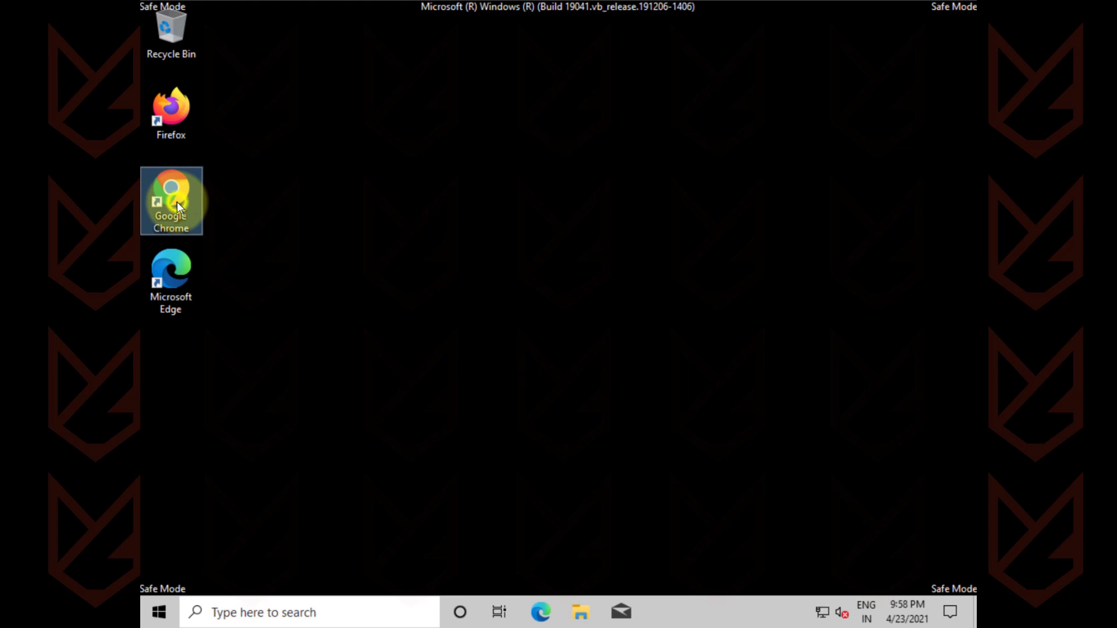
pyautogui.rightClick(201, 214)
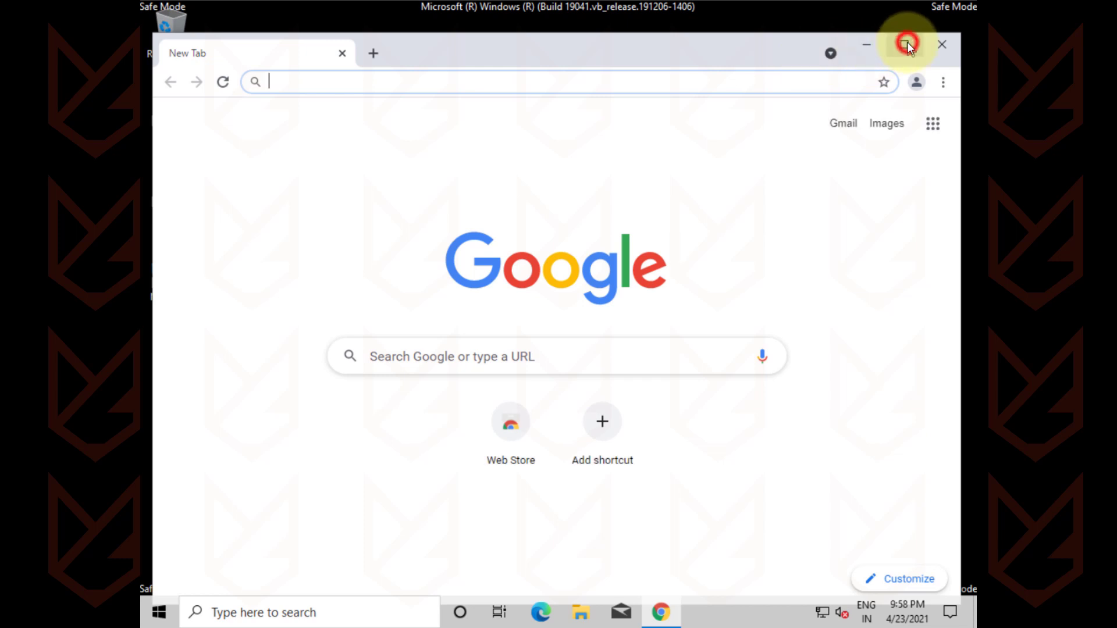
pyautogui.click(908, 46)
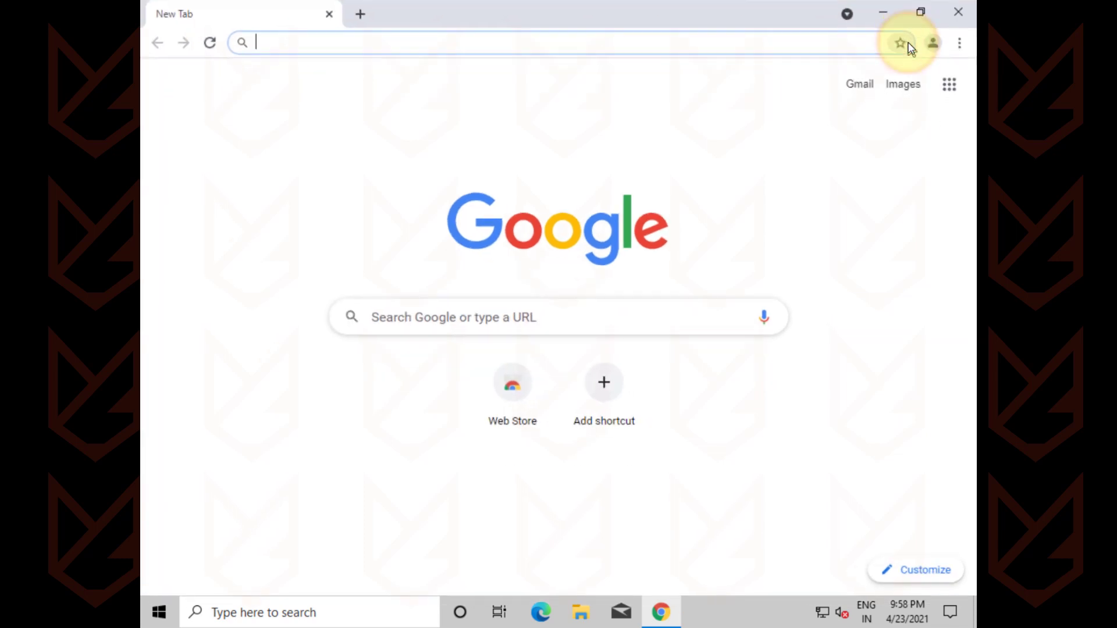
pyautogui.click(960, 42)
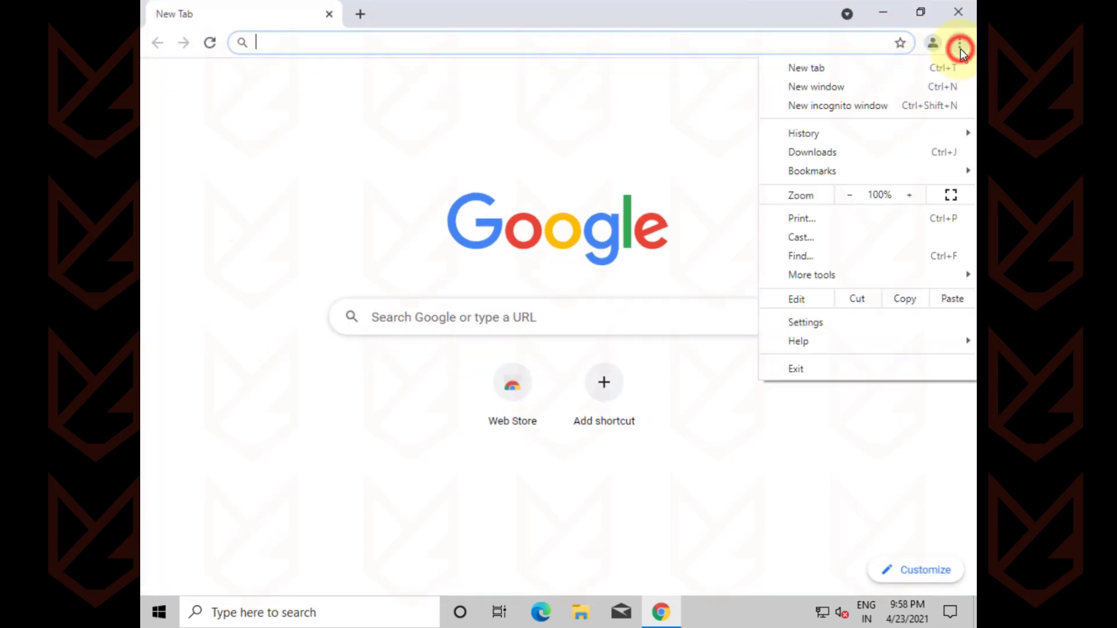
pyautogui.click(847, 330)
pyautogui.scroll(-5, 687, 421)
pyautogui.scroll(-5, 685, 423)
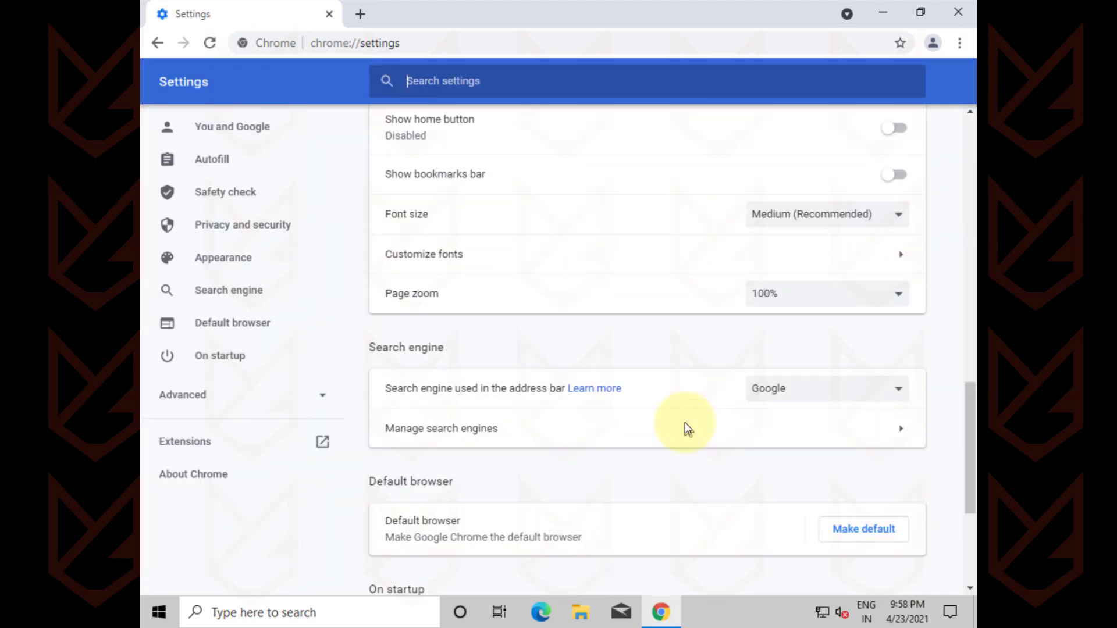
pyautogui.scroll(-3, 685, 422)
# Restore Chrome's settings to their original defaults under Advanced > Reset and clean up
pyautogui.click(632, 528)
pyautogui.scroll(-3, 621, 532)
pyautogui.scroll(-3, 622, 533)
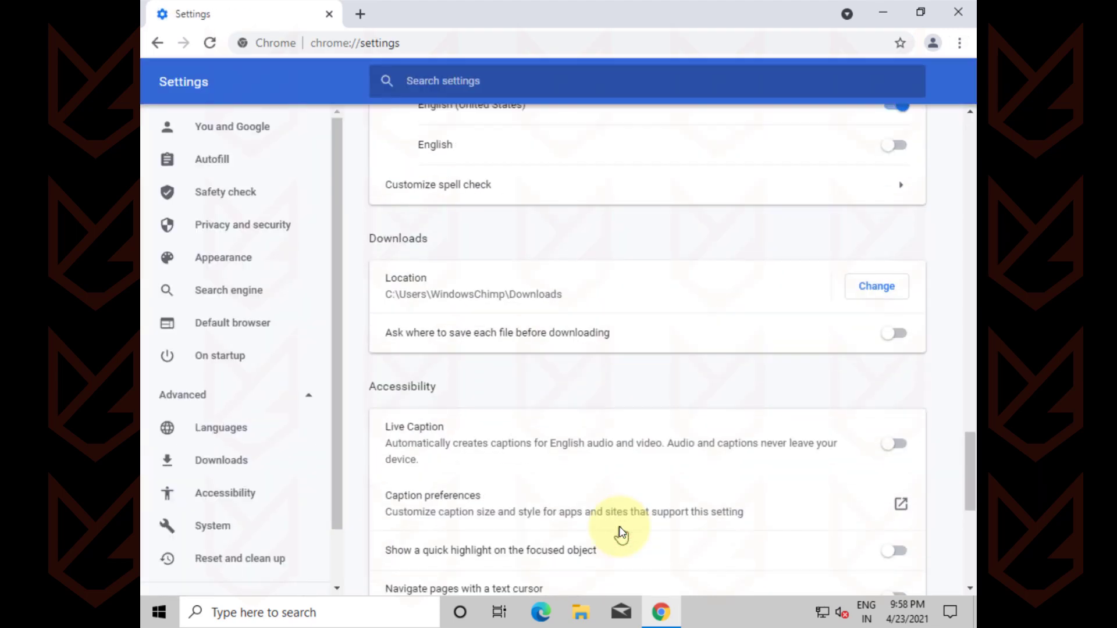
pyautogui.scroll(-5, 621, 533)
pyautogui.scroll(-1, 621, 533)
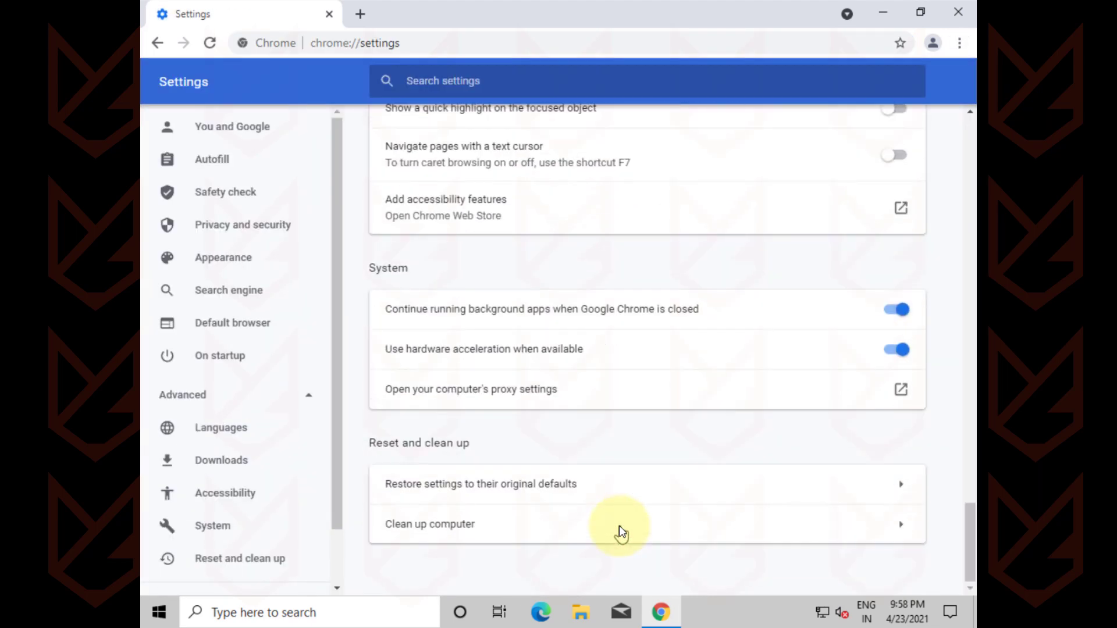
pyautogui.click(525, 475)
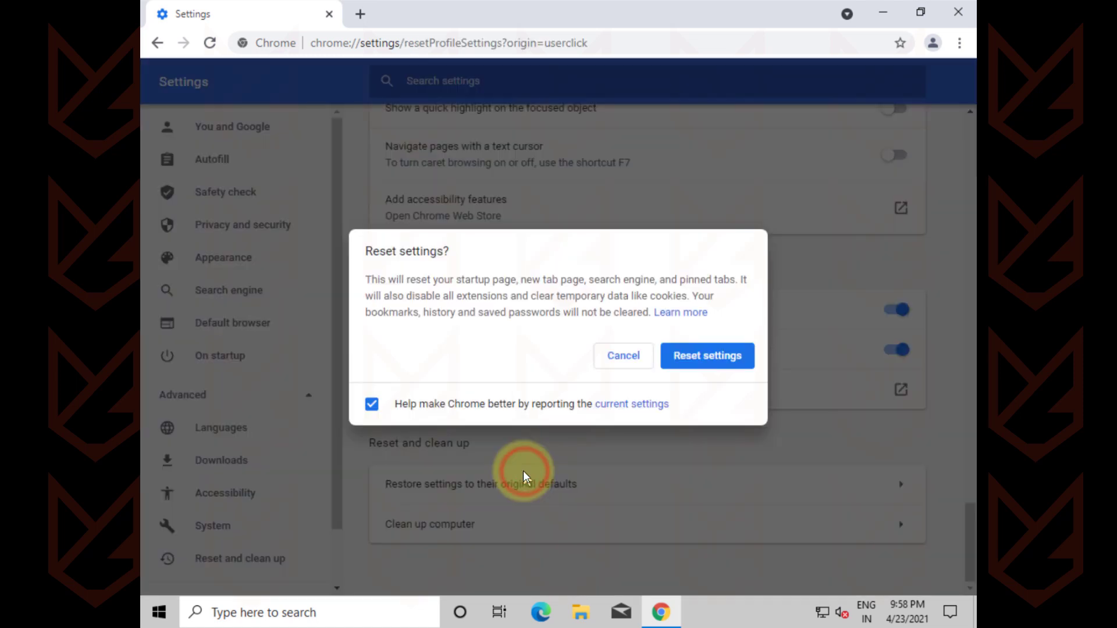
pyautogui.click(716, 349)
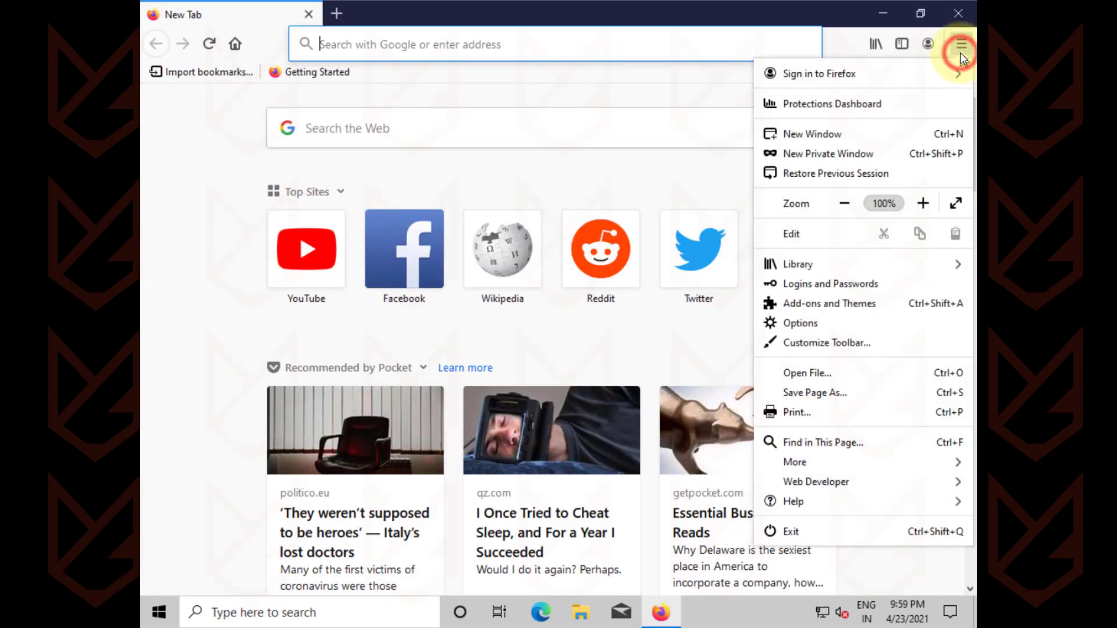
# Refresh Firefox to defaults from Help > Troubleshooting Information
pyautogui.click(843, 506)
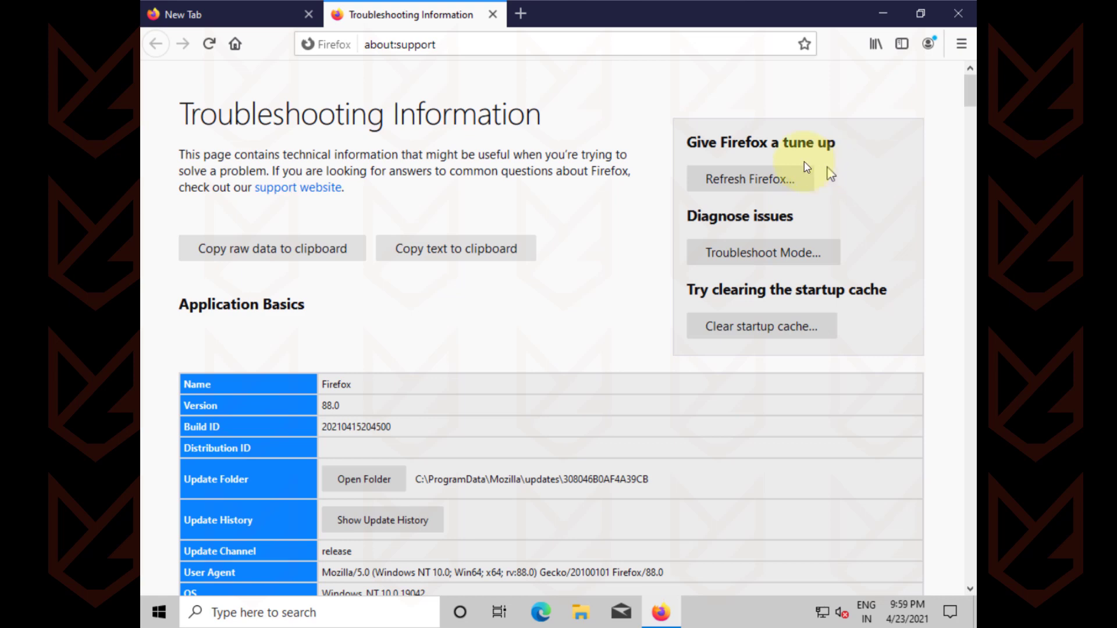
pyautogui.click(747, 173)
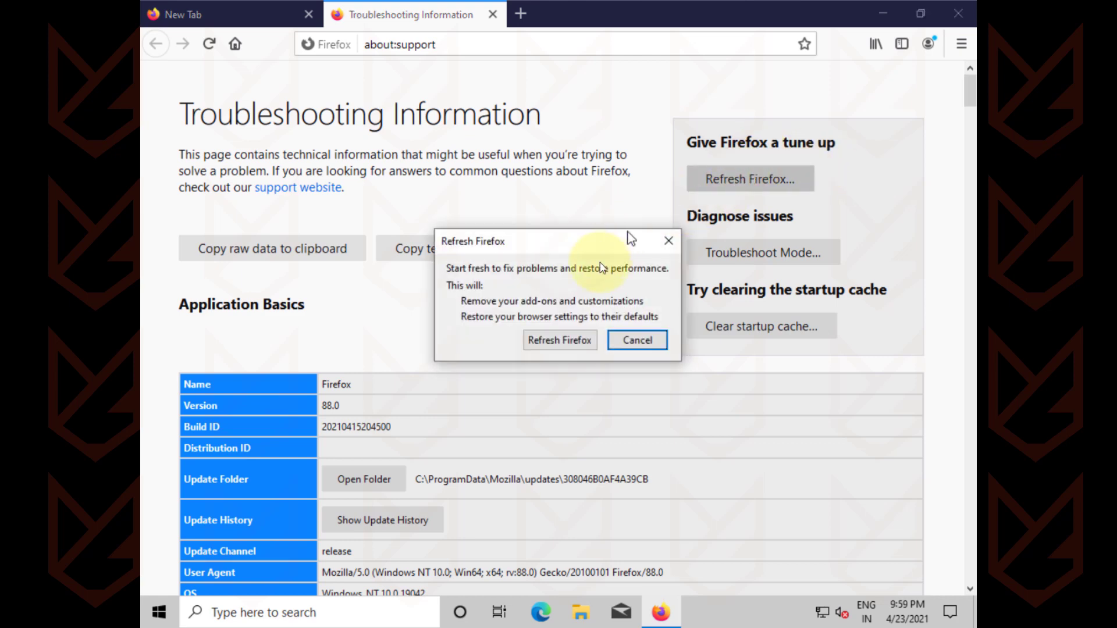
pyautogui.click(559, 340)
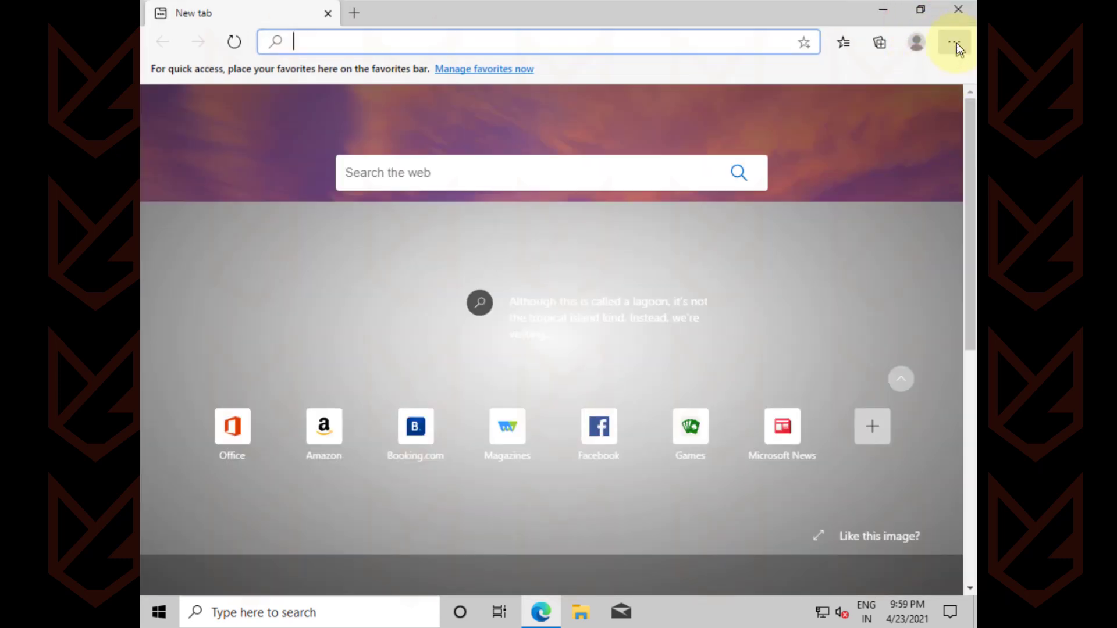
# Restore Microsoft Edge's settings to their default values from Settings > Reset settings
pyautogui.click(957, 43)
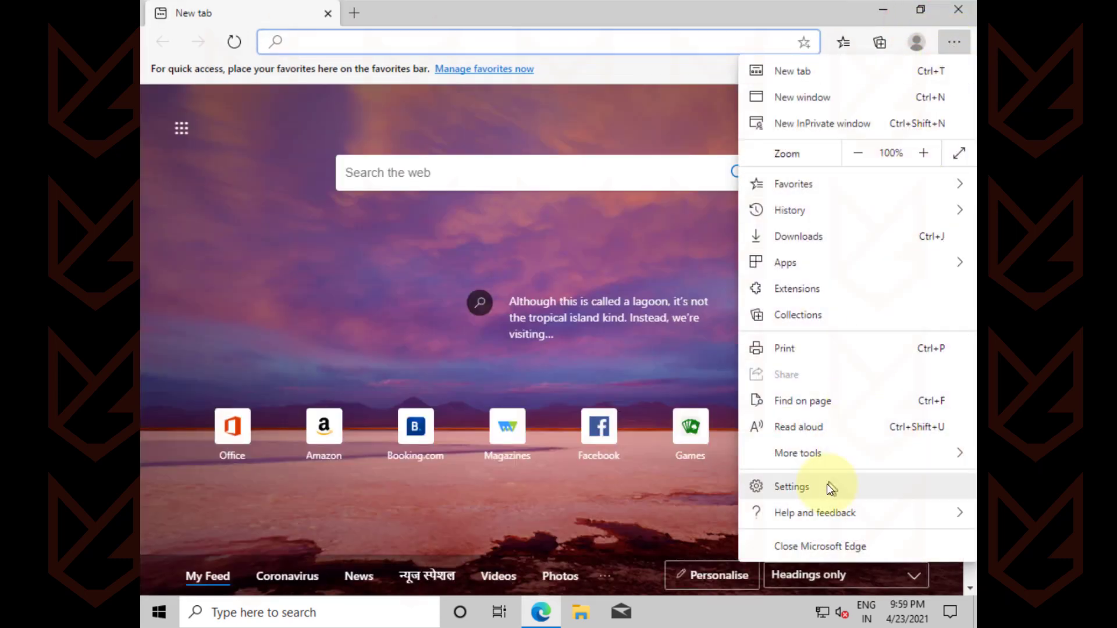
pyautogui.click(829, 487)
pyautogui.click(164, 89)
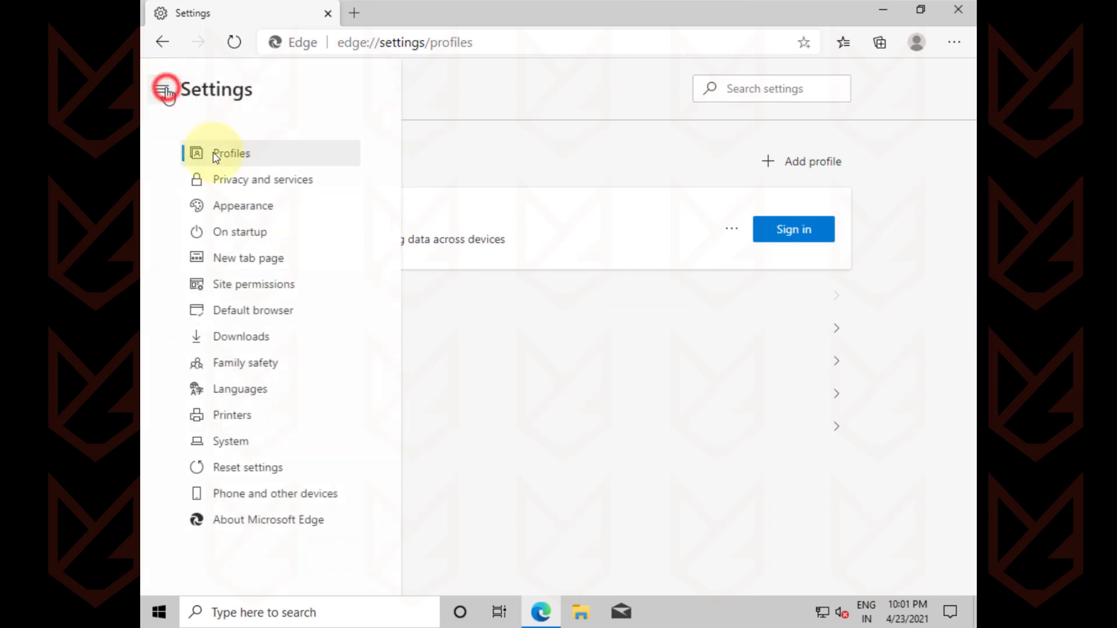
pyautogui.click(274, 463)
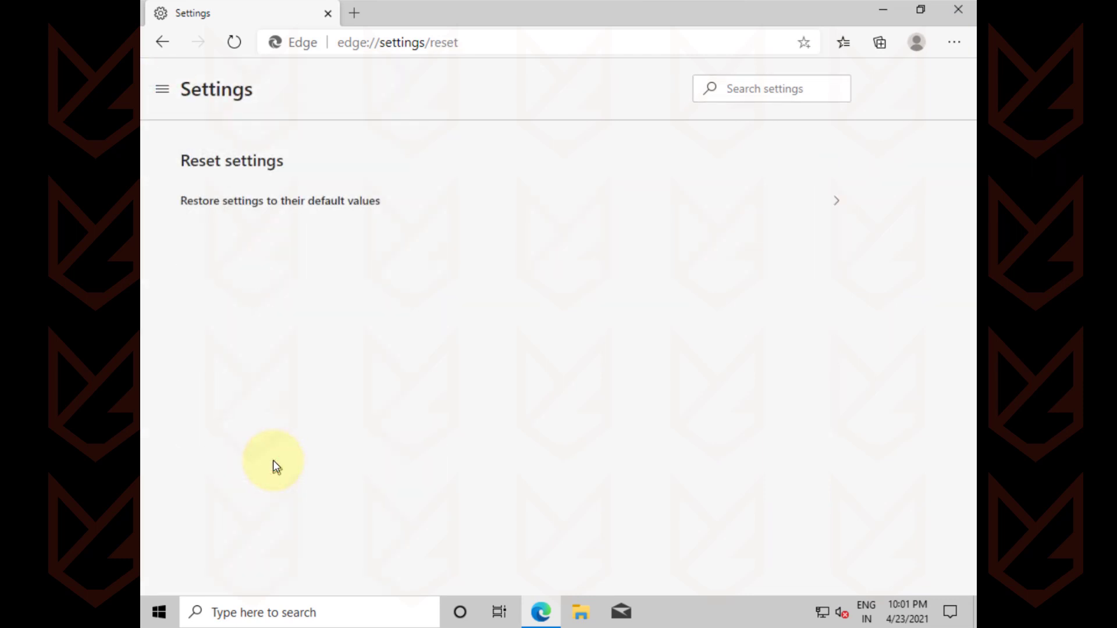
pyautogui.click(301, 201)
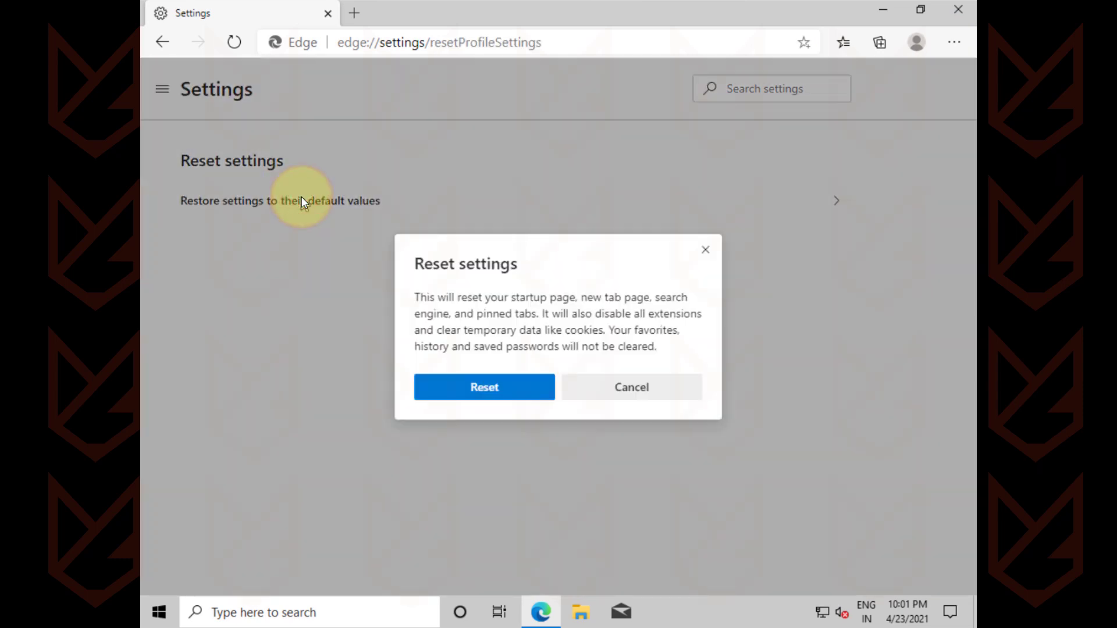
pyautogui.click(483, 387)
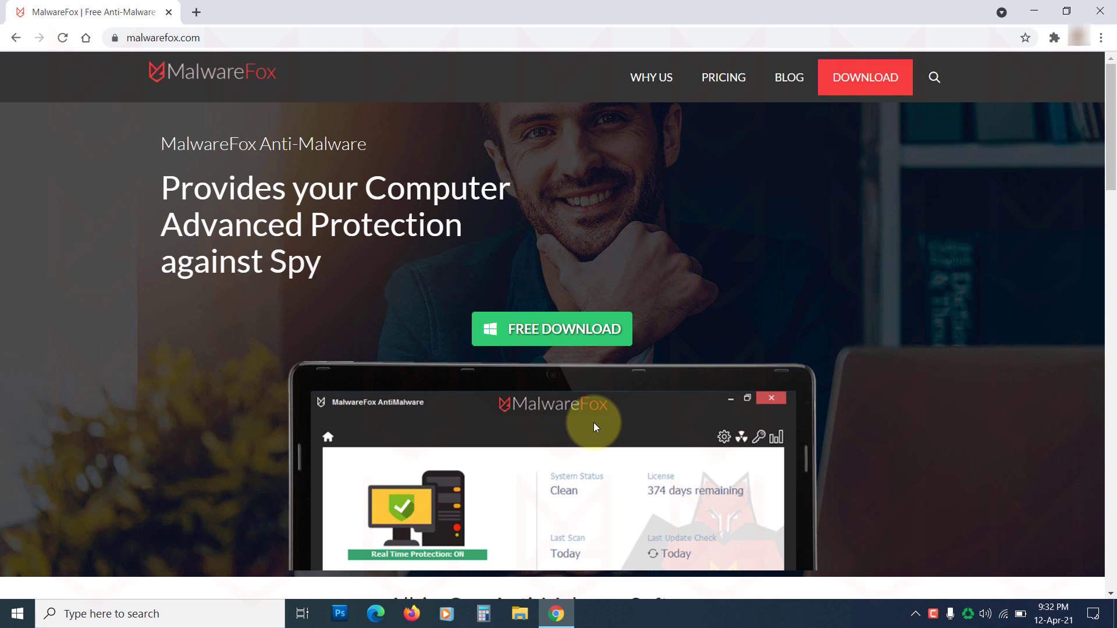
# Download the free MalwareFox installer from malwarefox.com and launch MalwareFox.exe
pyautogui.click(572, 338)
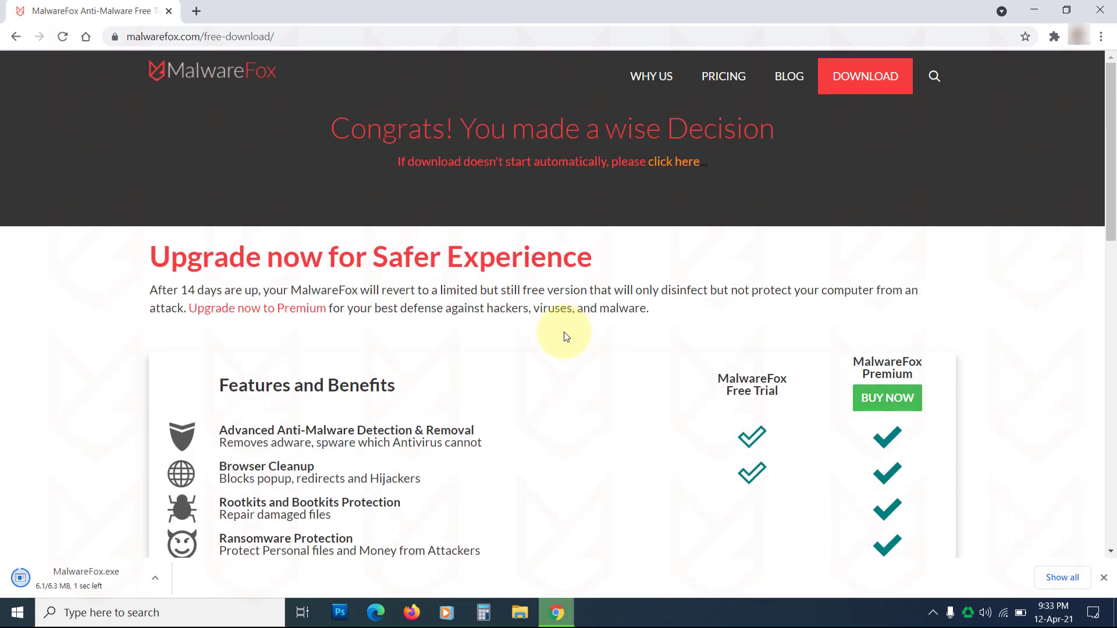
pyautogui.click(87, 576)
pyautogui.click(492, 406)
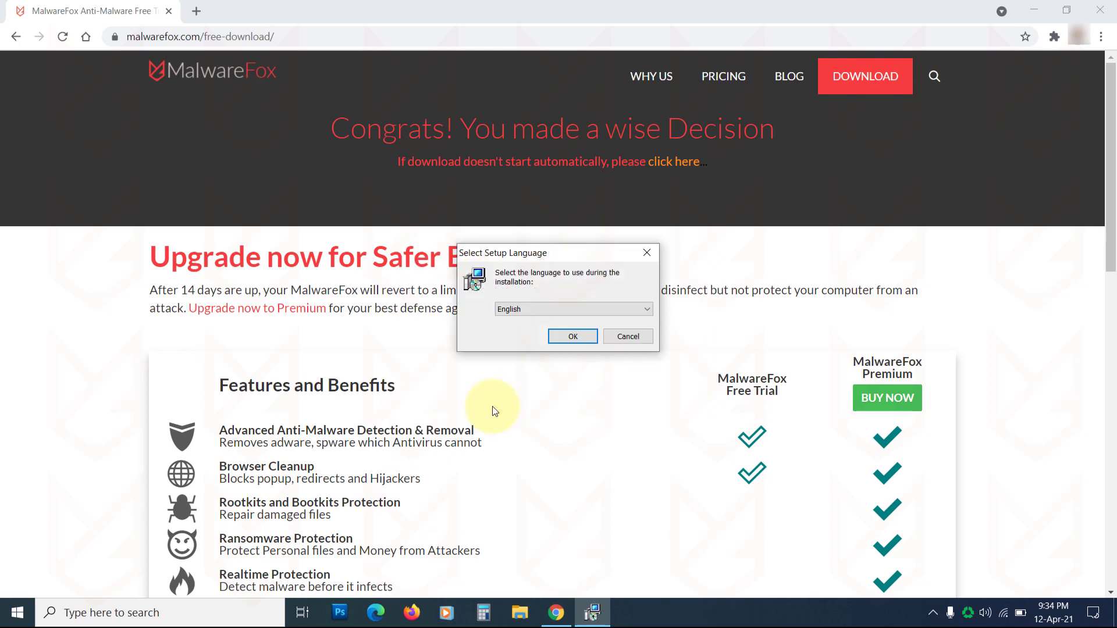
# Install MalwareFox in English after accepting the license agreement
pyautogui.click(572, 336)
pyautogui.click(636, 419)
pyautogui.click(496, 375)
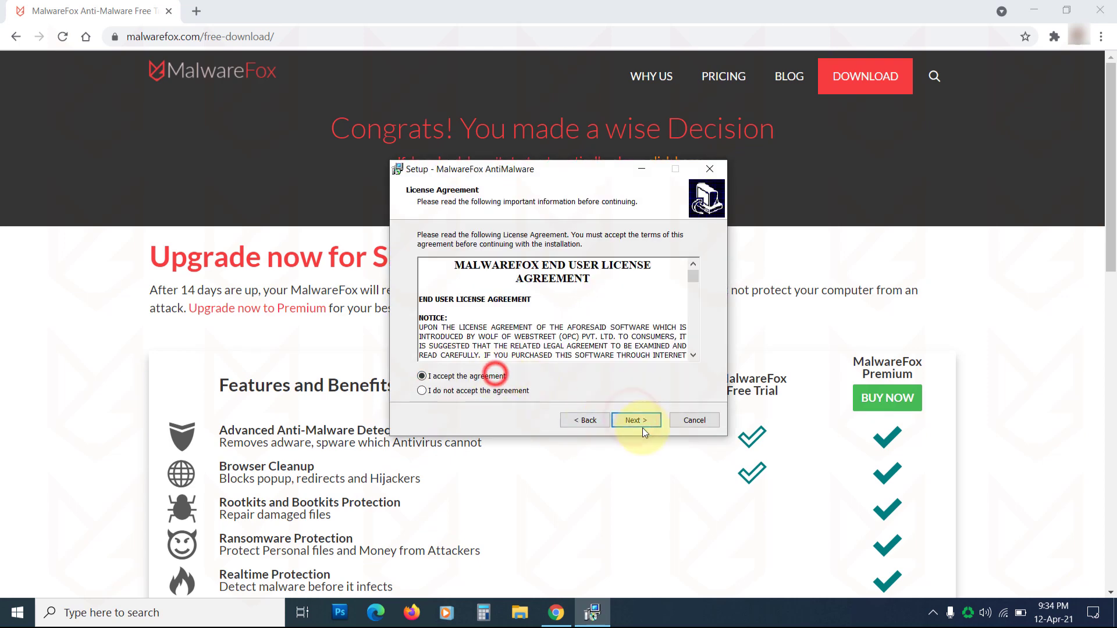
pyautogui.click(642, 429)
pyautogui.click(642, 421)
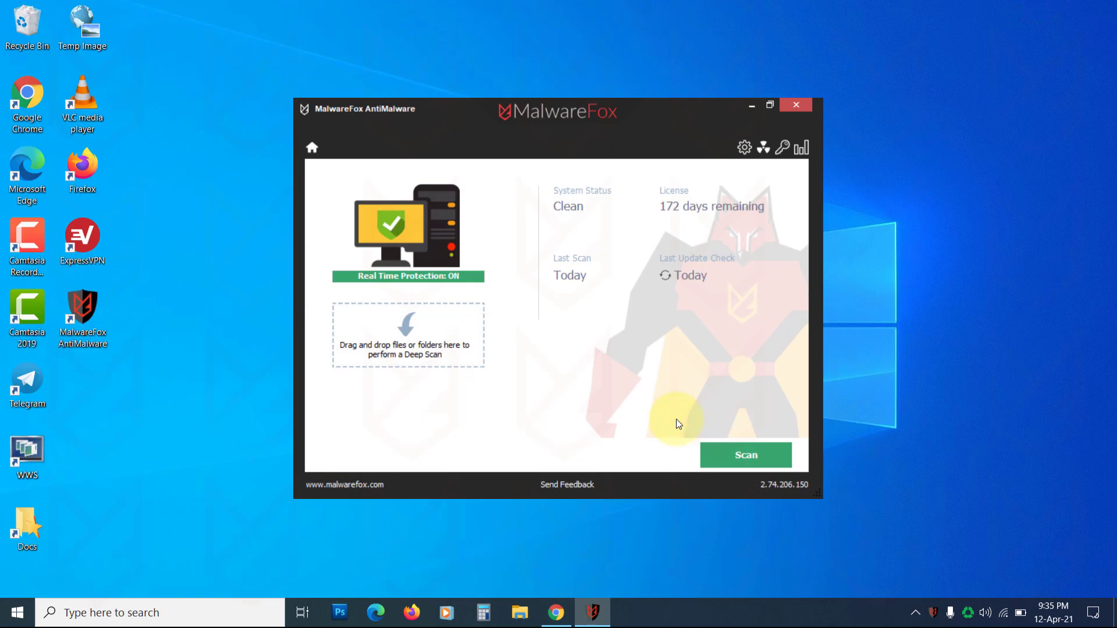
# Scan with MalwareFox and repair Chrome Search, Chrome Startup Url and MyImageConverter detections
pyautogui.click(747, 452)
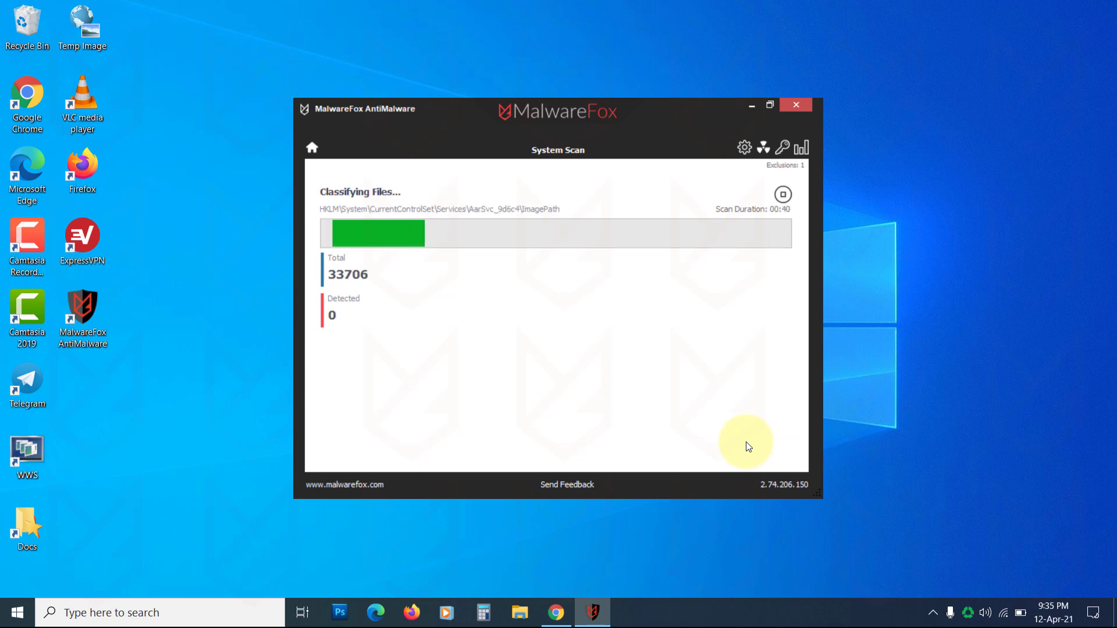
pyautogui.click(746, 441)
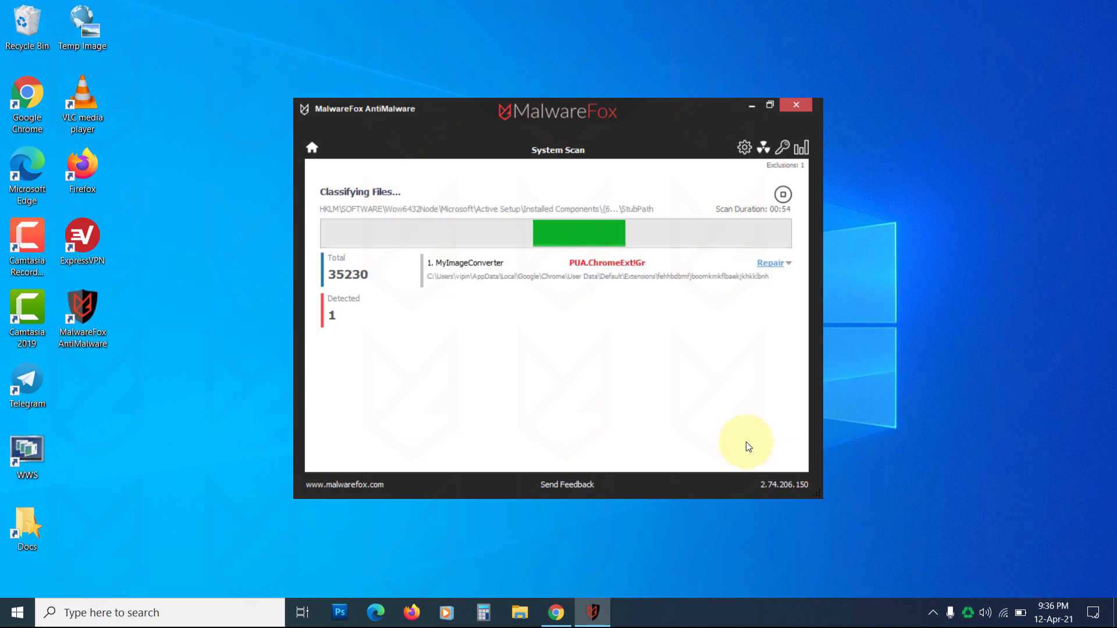
pyautogui.click(747, 442)
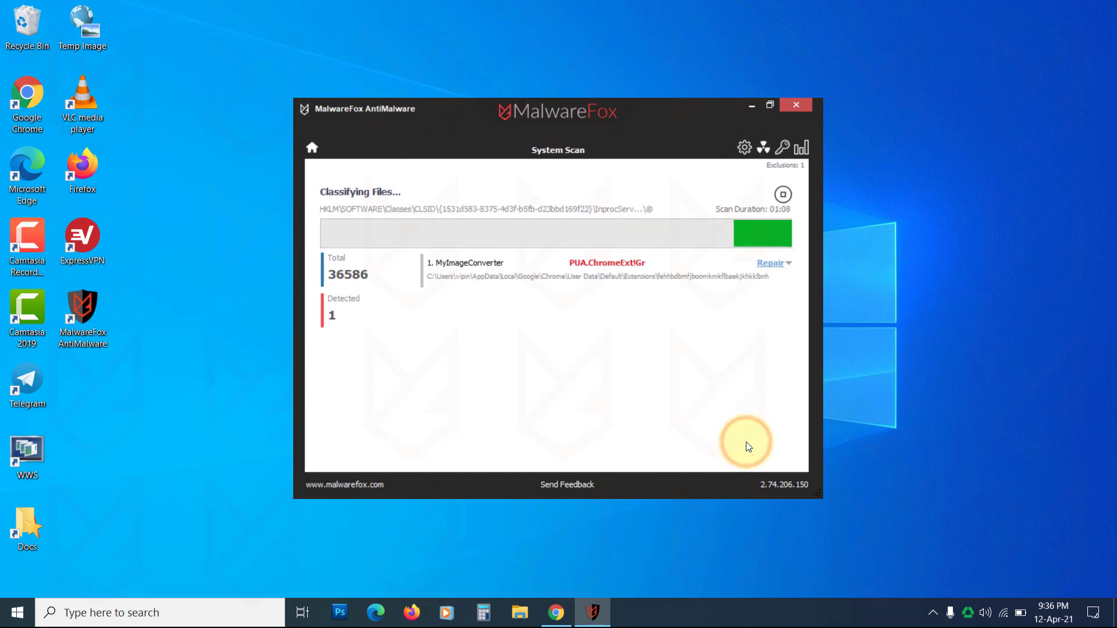
pyautogui.click(519, 265)
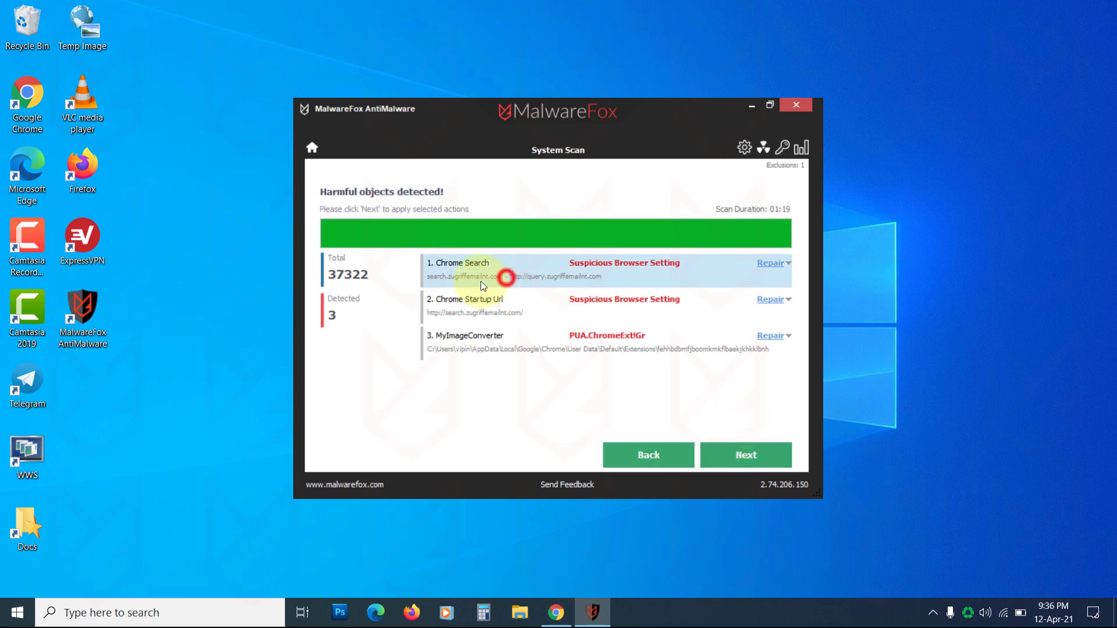
pyautogui.click(495, 300)
pyautogui.click(468, 349)
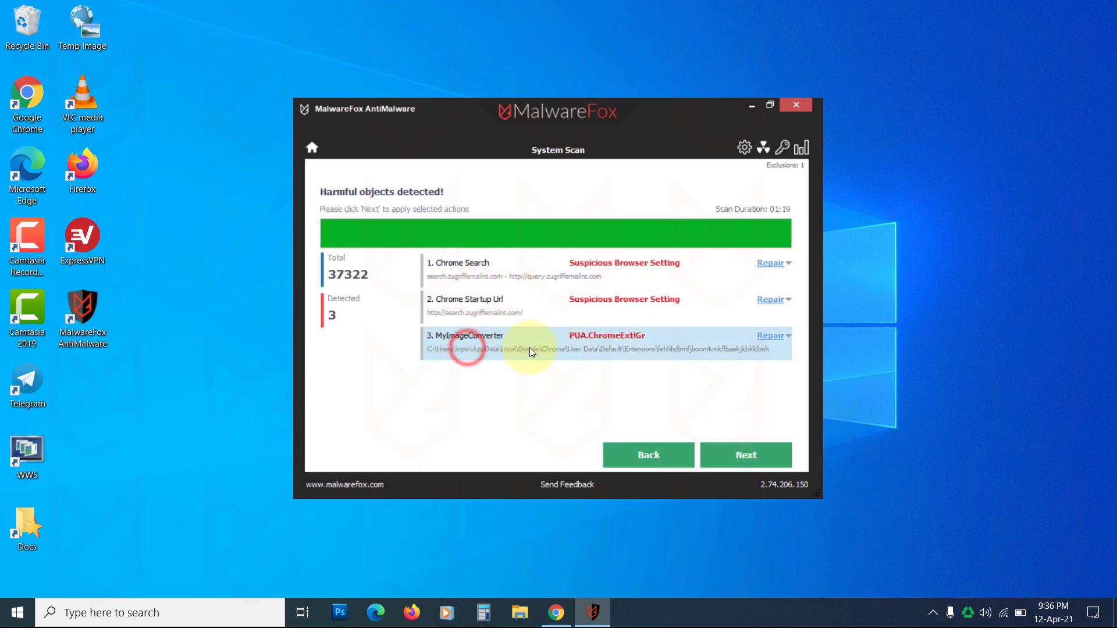
pyautogui.click(748, 455)
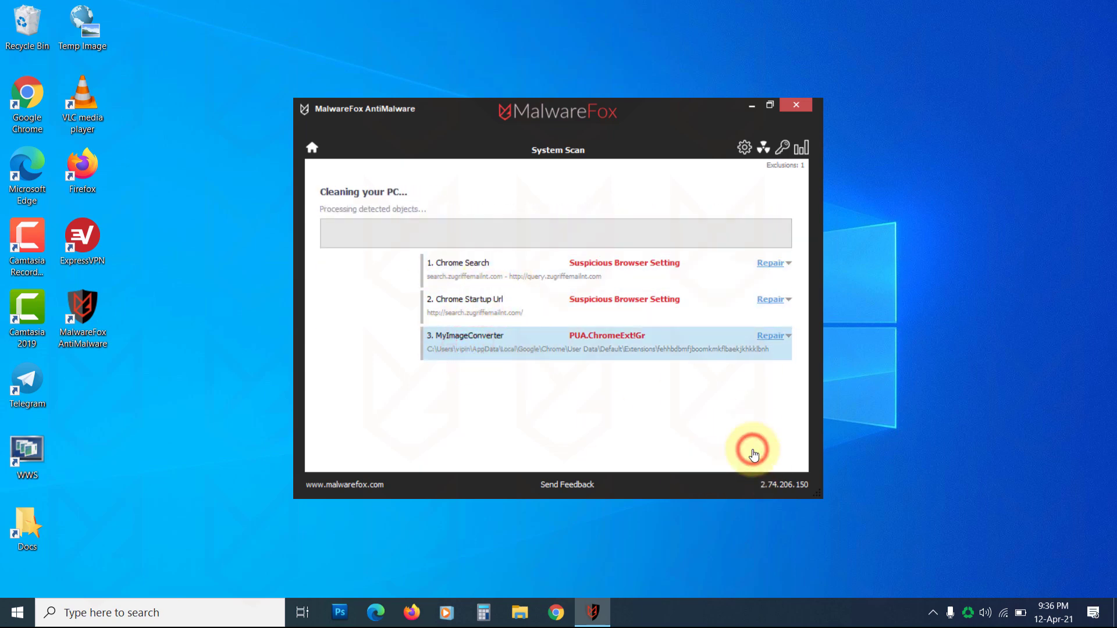